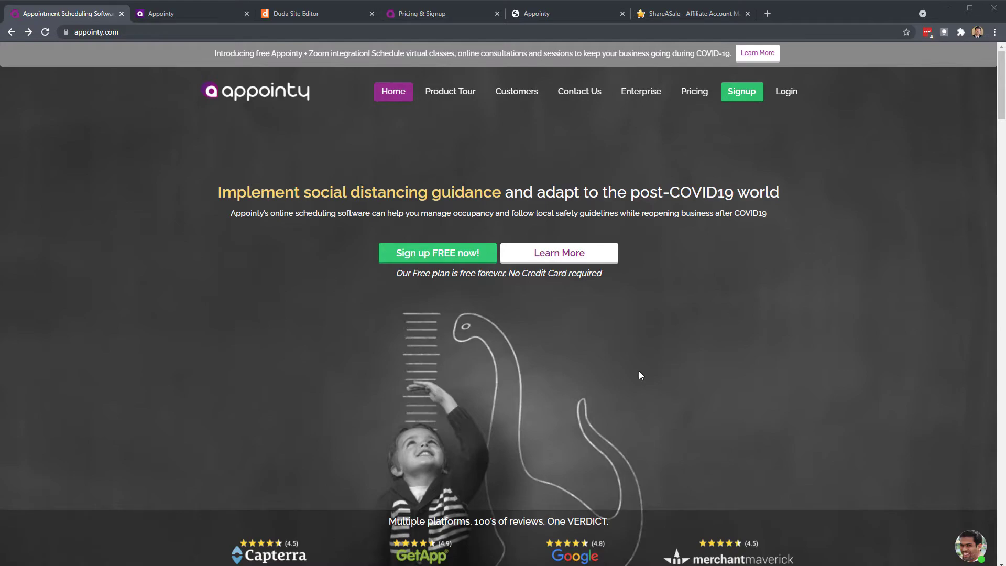
# - Look over the Appointy homepage, and switch to the business account's home screen
pyautogui.scroll(-15, 279, 290)
pyautogui.scroll(8, 278, 289)
pyautogui.scroll(10, 279, 290)
pyautogui.click(178, 13)
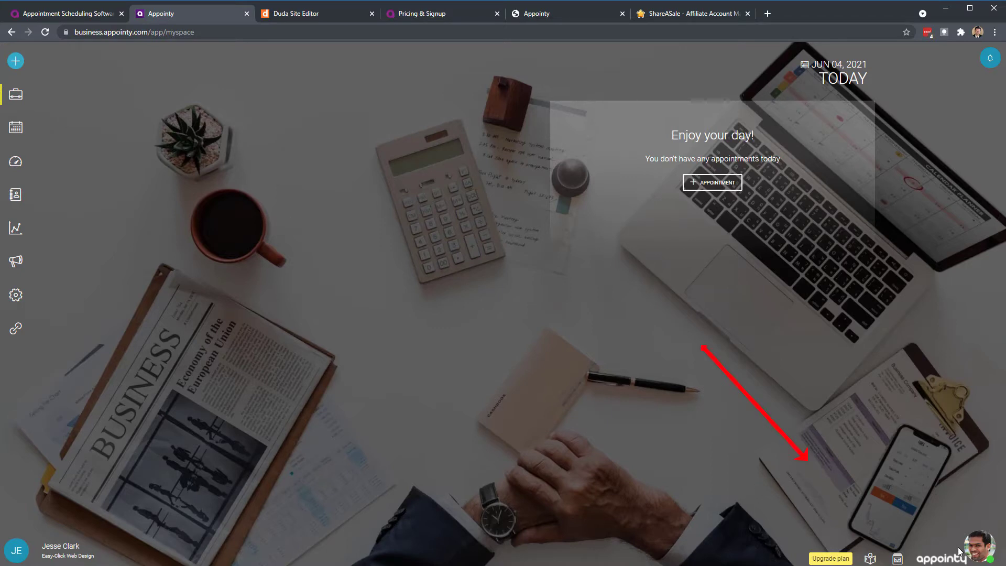
# - Compare the Free plan with the Growth and Enterprise plans, and close the subscription page without changing the plan
pyautogui.click(830, 558)
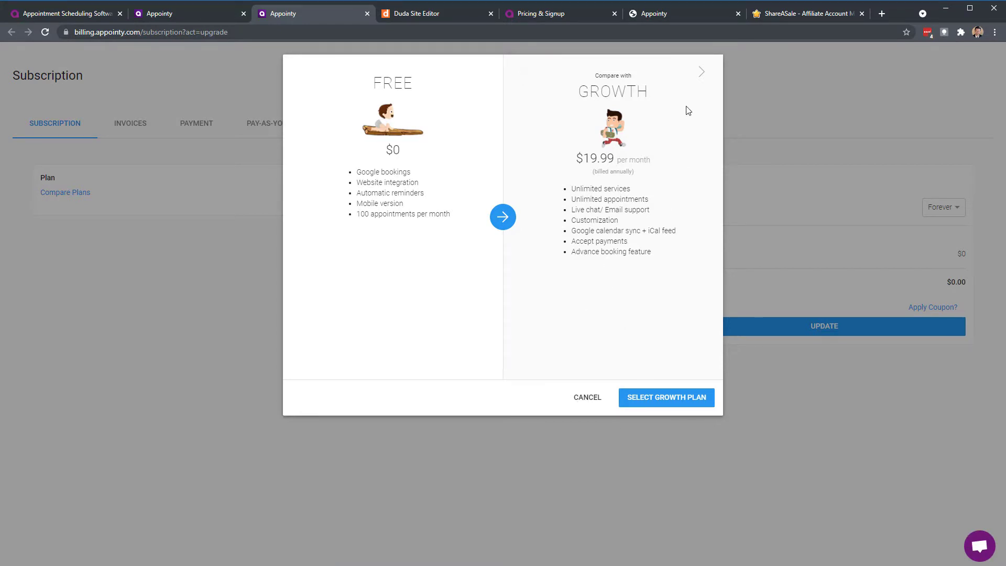
pyautogui.click(702, 77)
pyautogui.click(703, 77)
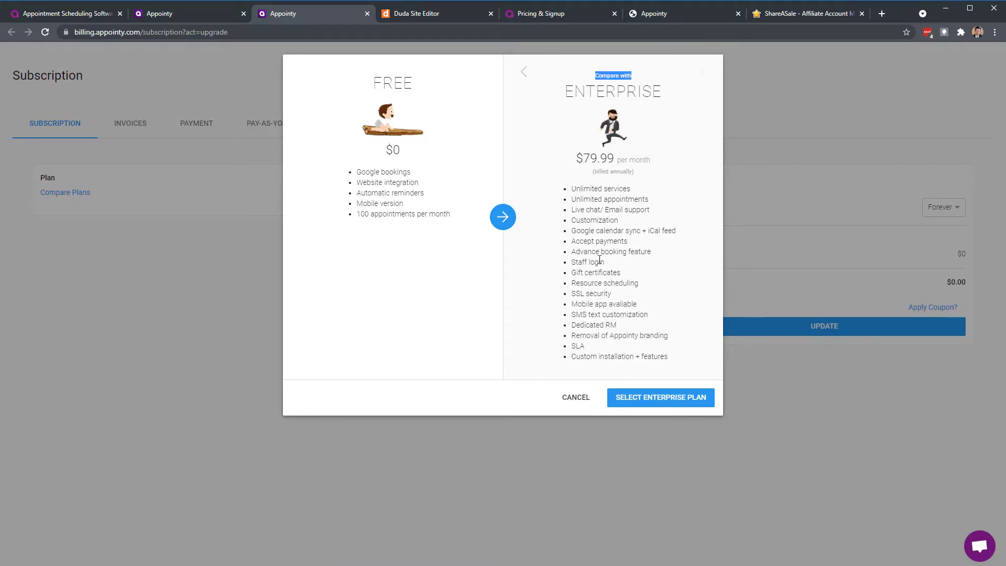
pyautogui.click(576, 399)
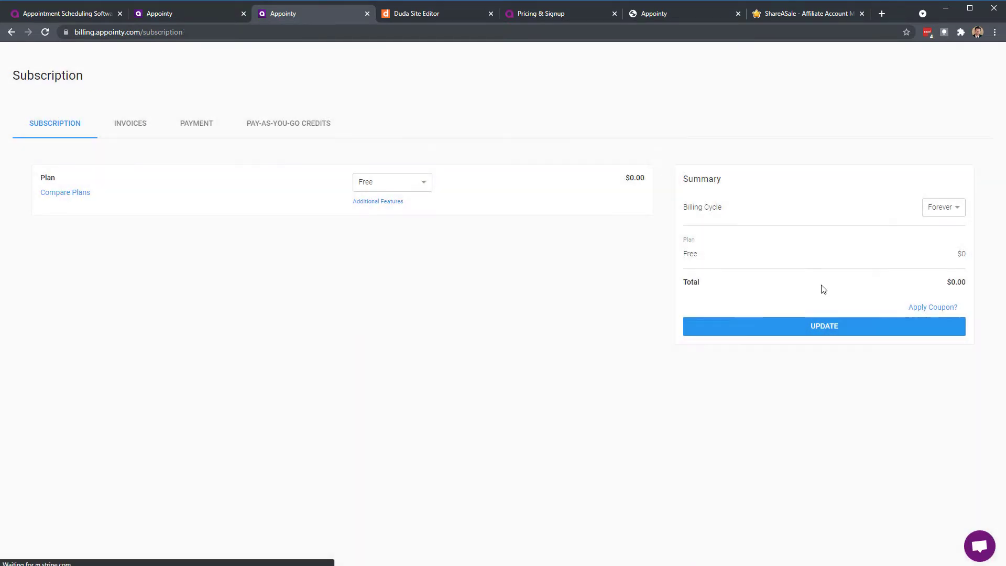
pyautogui.click(11, 32)
pyautogui.click(368, 13)
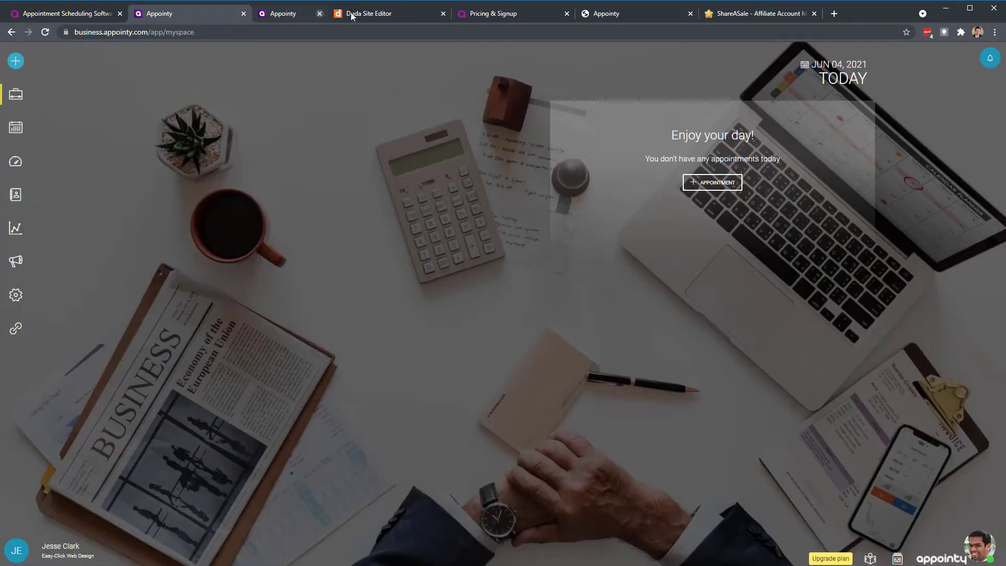
# - Read through all four sections of the Quick Start Guide and dismiss it
pyautogui.click(869, 559)
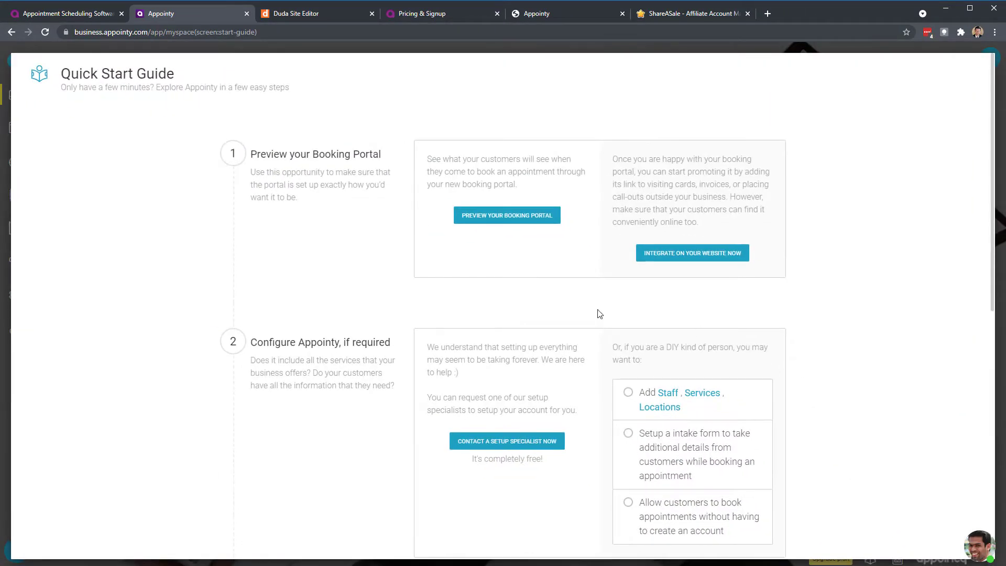
pyautogui.scroll(-9, 500, 318)
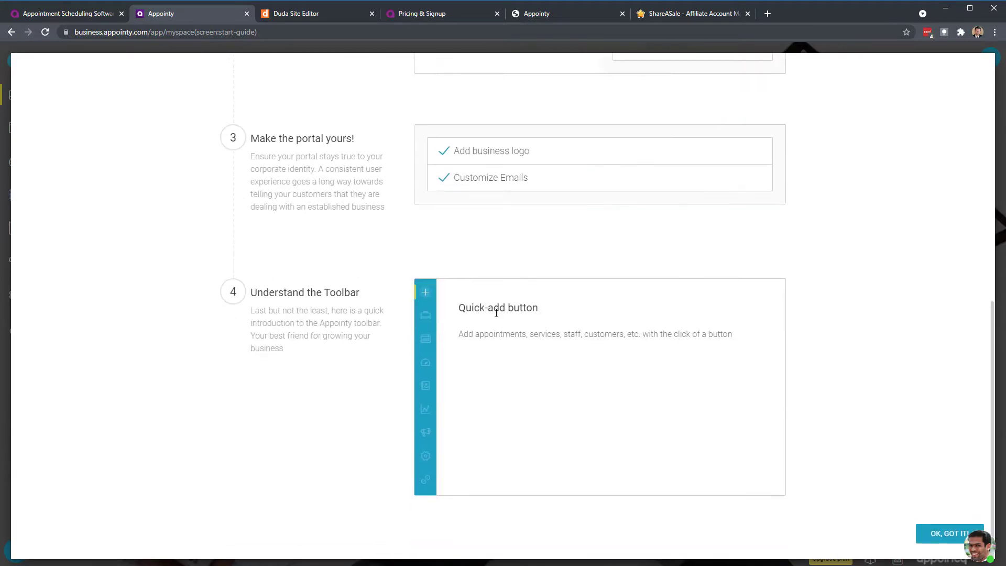
pyautogui.scroll(7, 498, 317)
pyautogui.scroll(2, 496, 312)
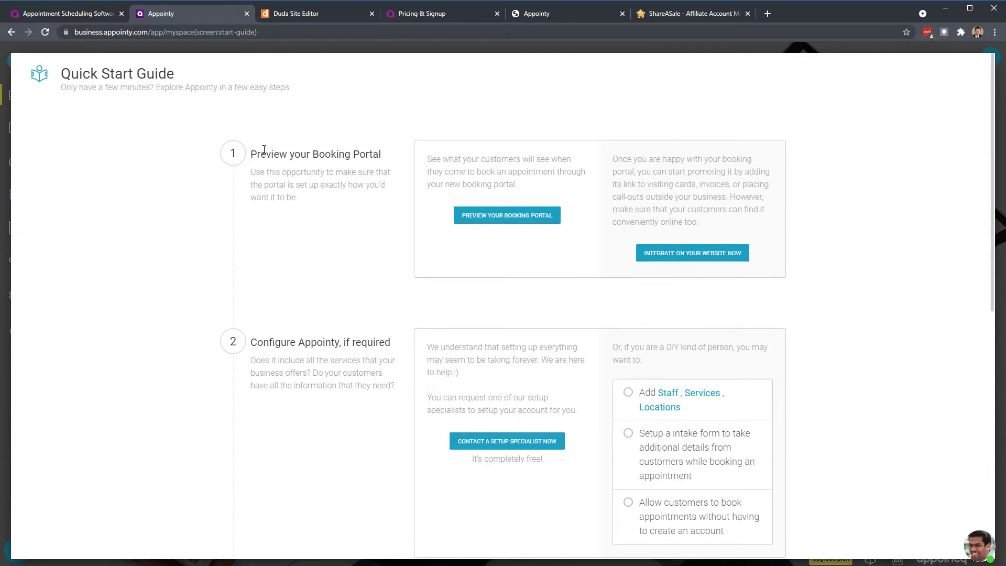
pyautogui.scroll(-2, 561, 332)
pyautogui.scroll(-6, 561, 336)
pyautogui.click(932, 533)
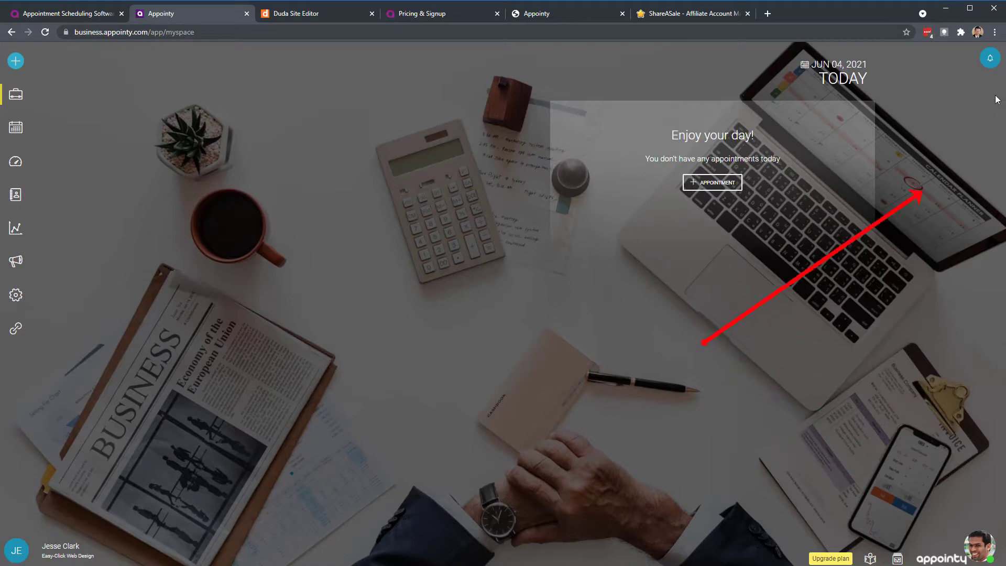
# - Review the booking notifications, account profile, new customers and new reviews in the notification area, and close it
pyautogui.click(989, 61)
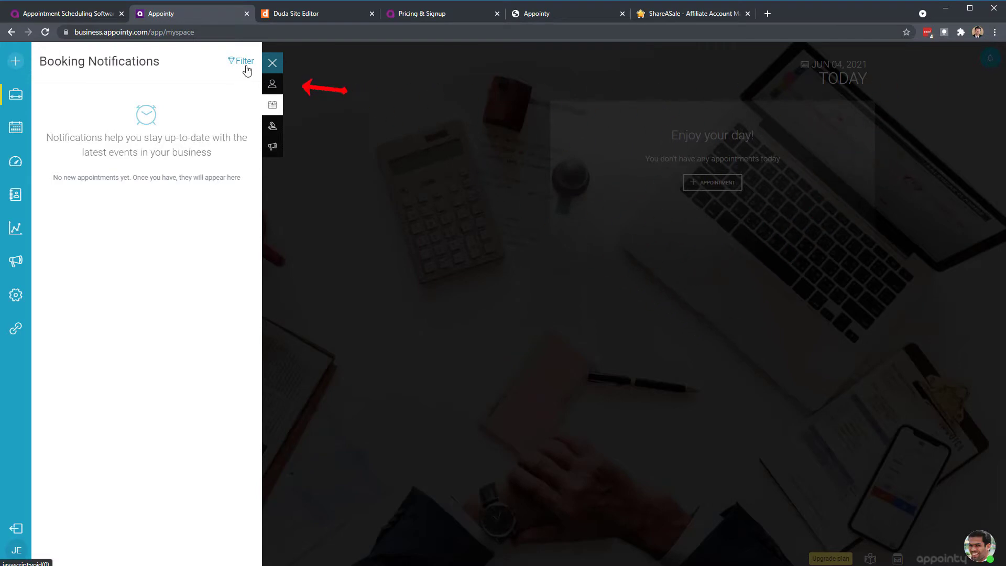
pyautogui.click(272, 84)
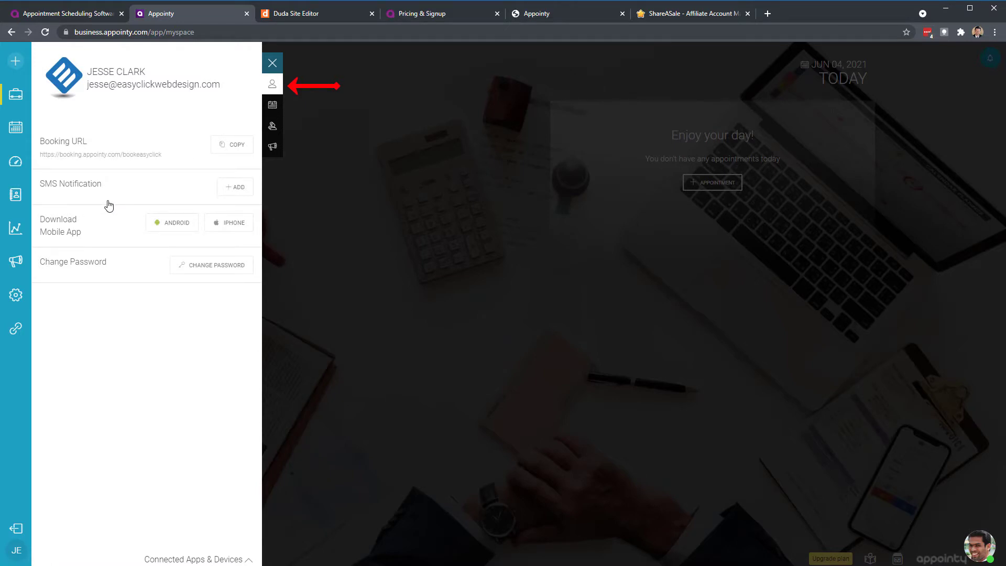
pyautogui.click(271, 110)
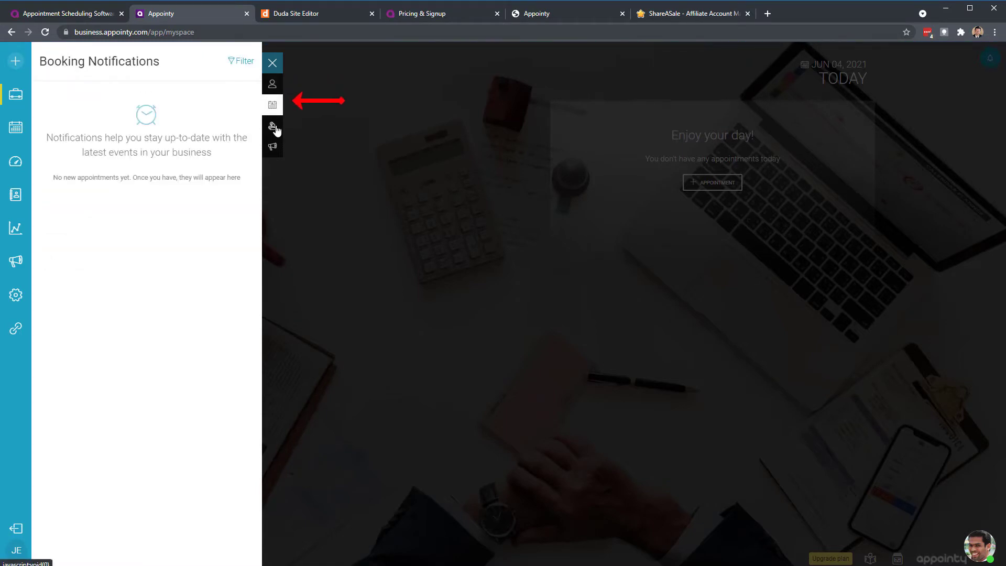
pyautogui.click(276, 129)
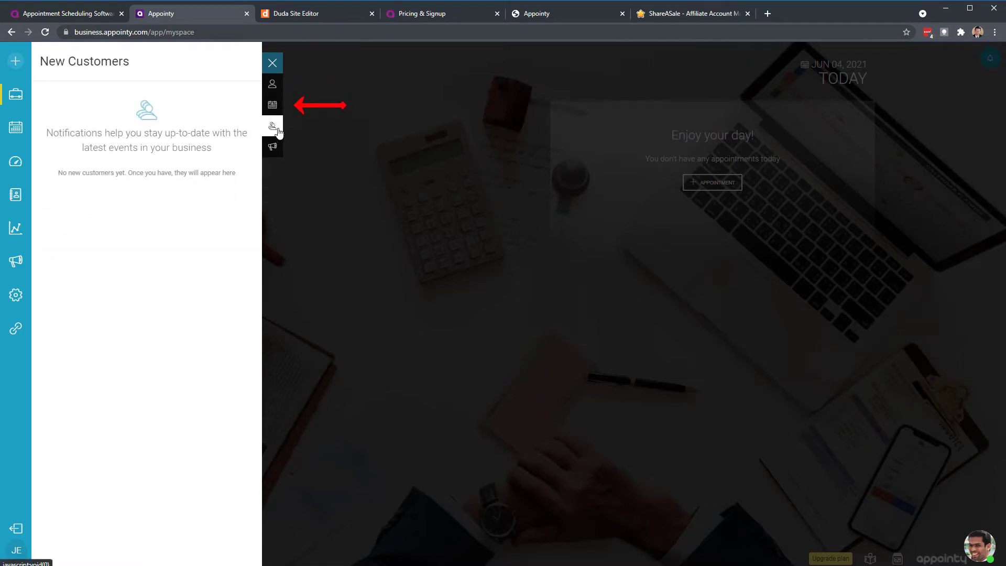
pyautogui.click(273, 148)
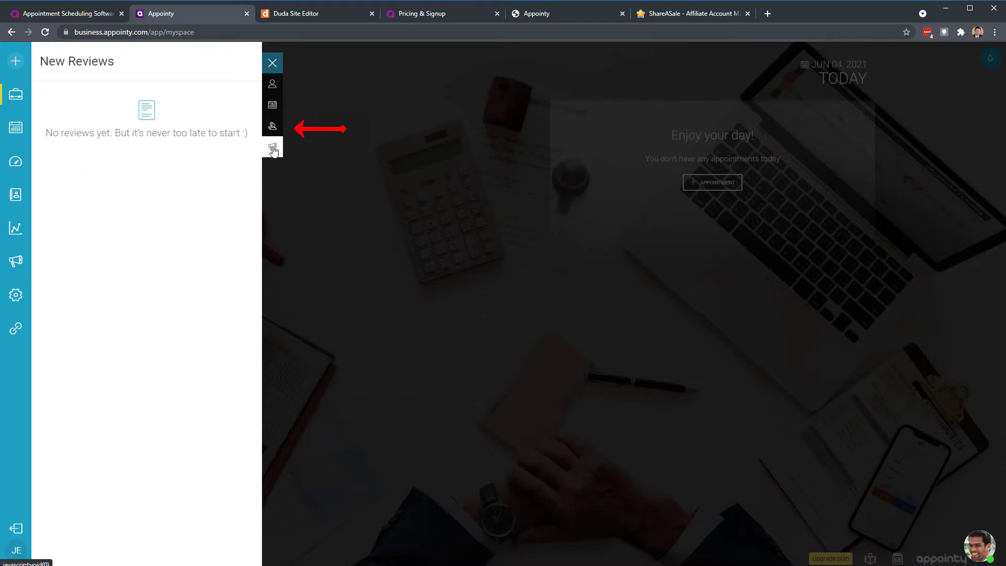
pyautogui.click(278, 70)
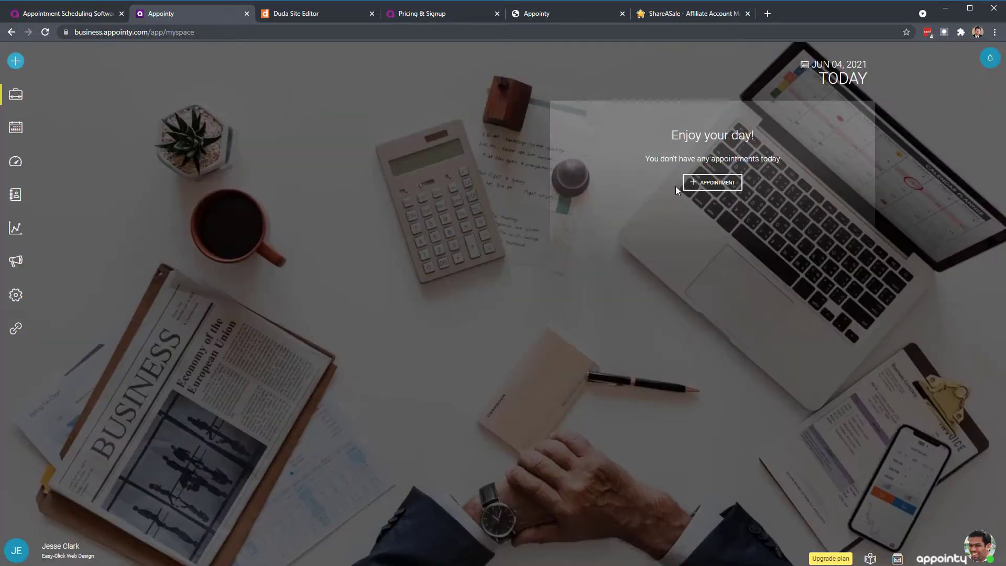
# - Examine the new appointment form and its customer options, and close it without booking
pyautogui.click(697, 182)
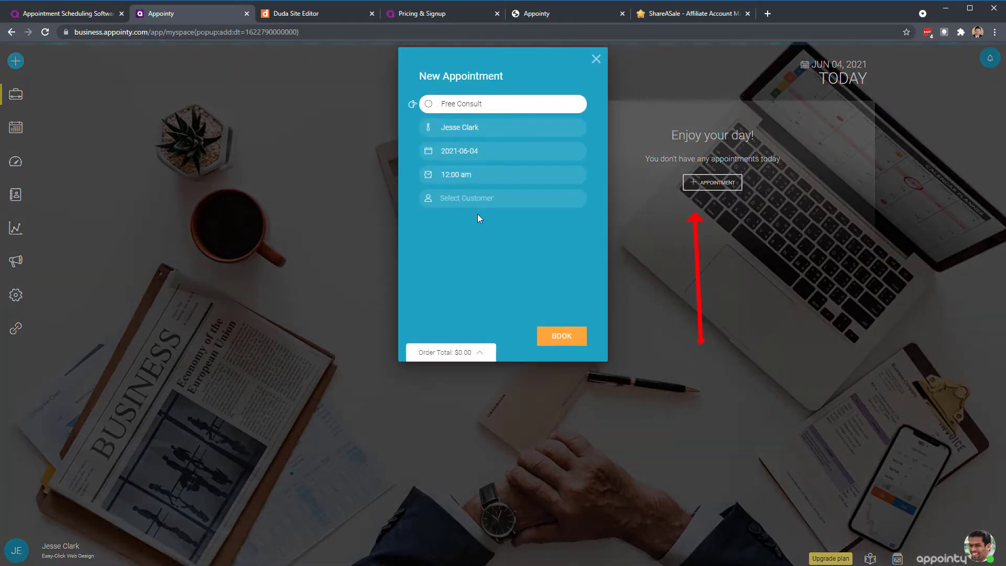
pyautogui.click(470, 201)
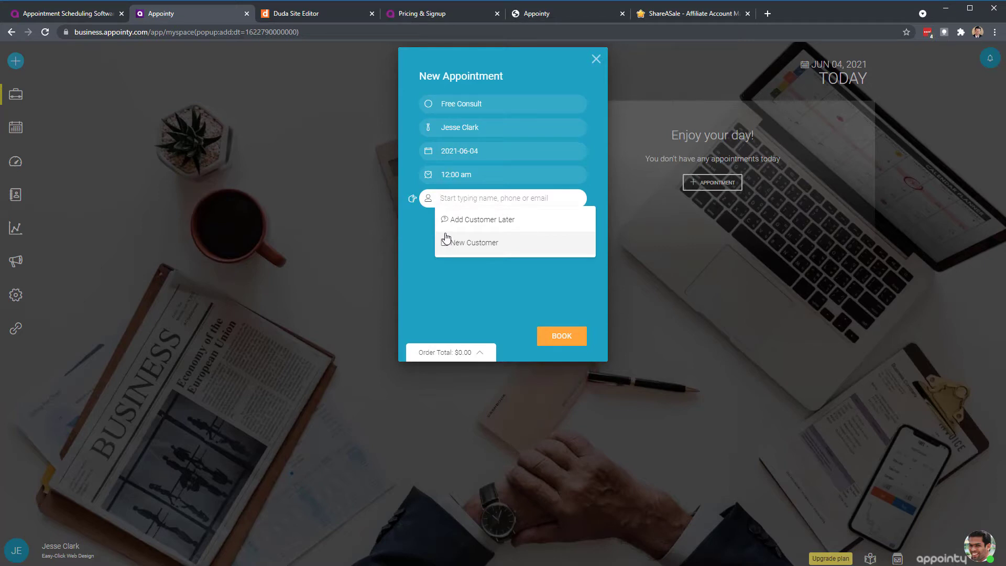
pyautogui.click(596, 58)
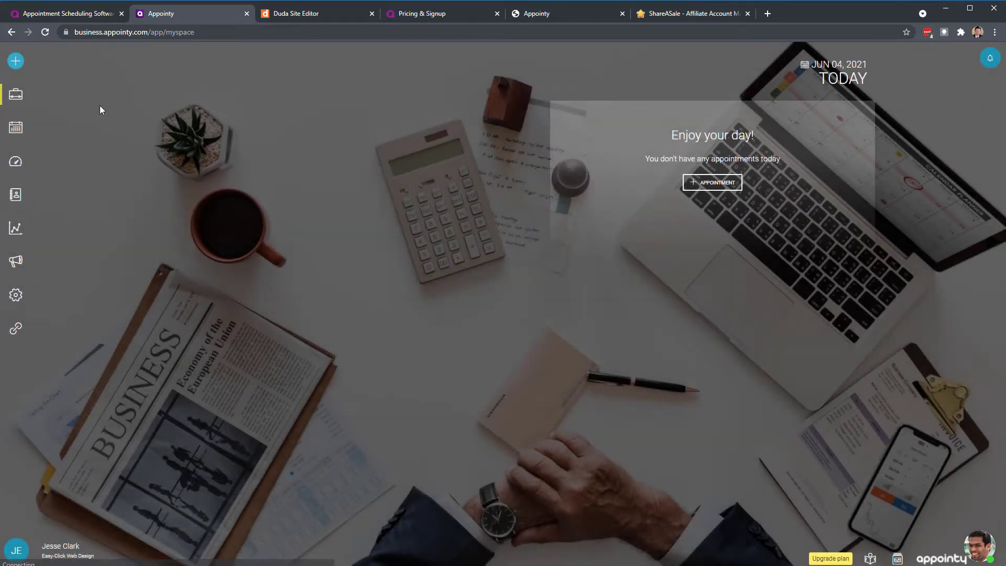
# - View the calendar's Quick availability for this week and the following one, and switch the calendar to Month view
pyautogui.click(14, 135)
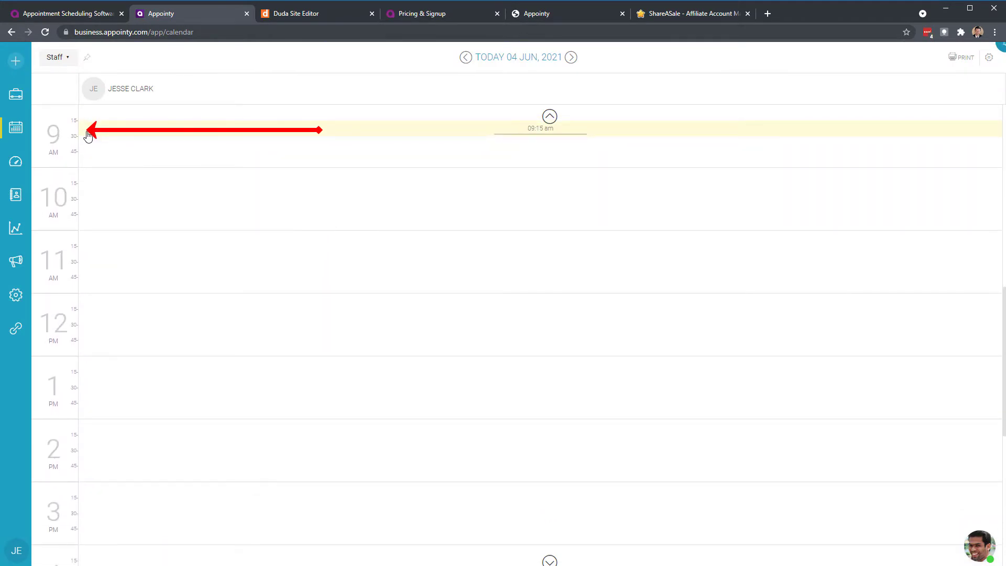
pyautogui.click(67, 63)
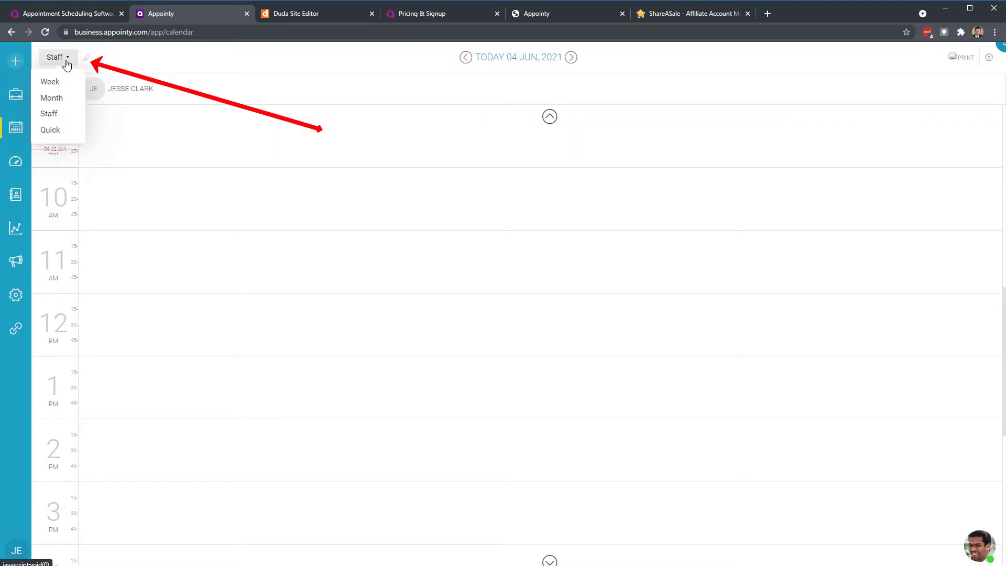
pyautogui.click(51, 134)
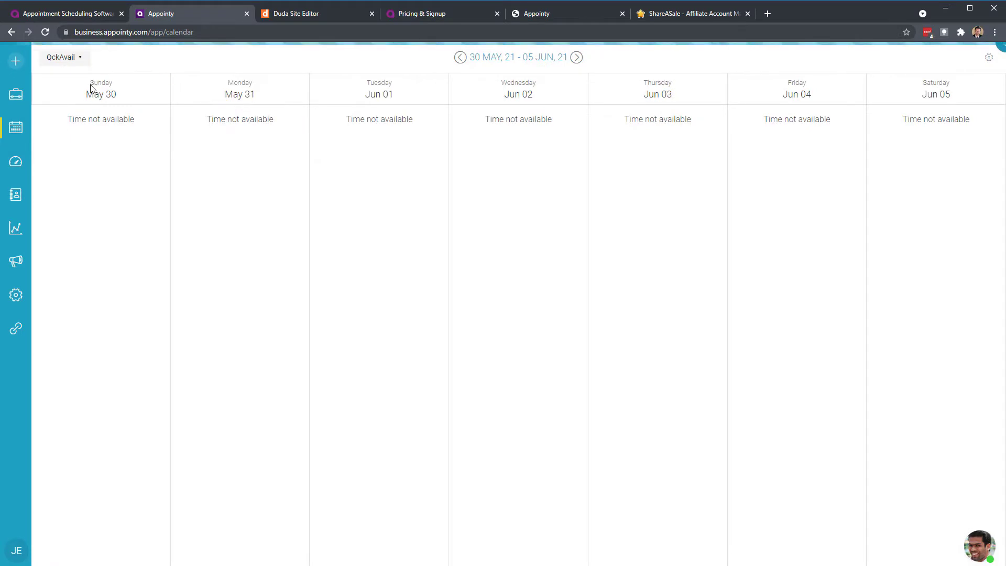
pyautogui.click(577, 57)
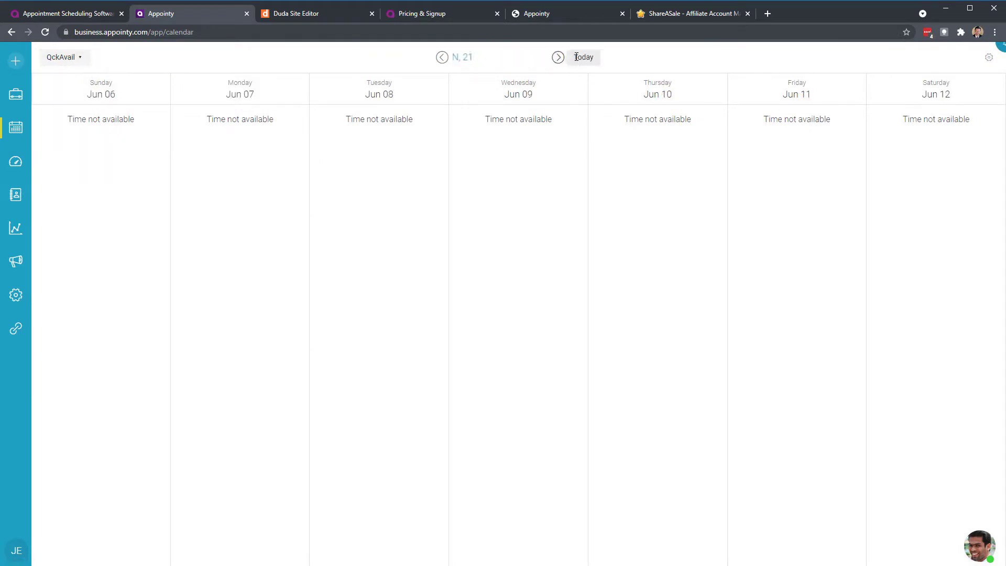
pyautogui.click(442, 57)
pyautogui.click(81, 59)
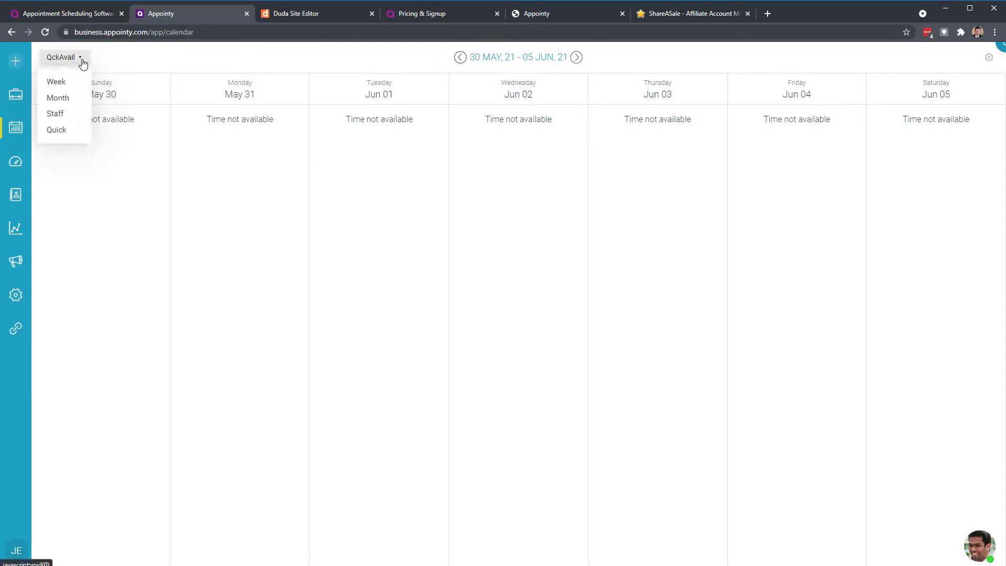
pyautogui.click(64, 98)
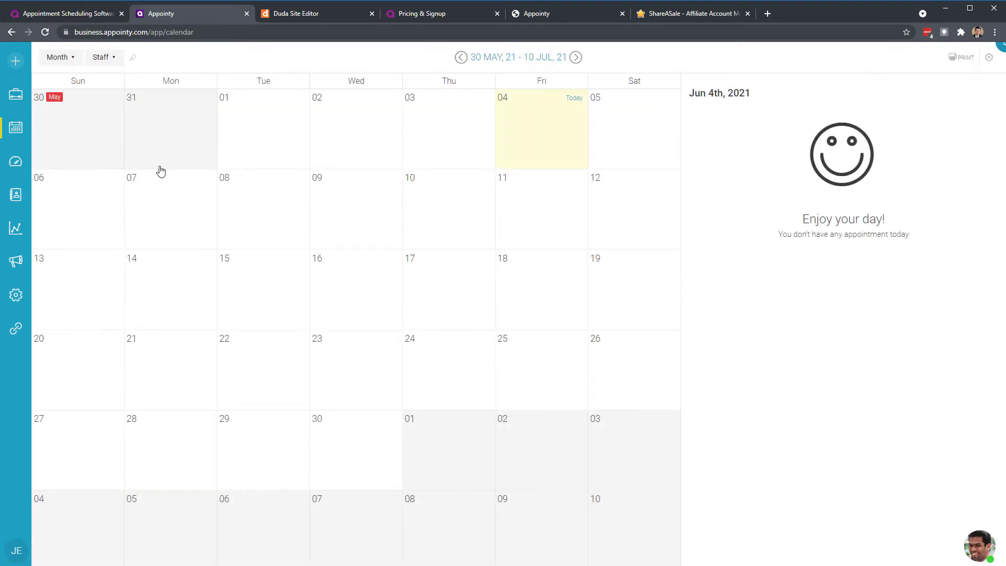
# - Try to show staff metrics on this month's dashboard, and open the customer list
pyautogui.click(19, 163)
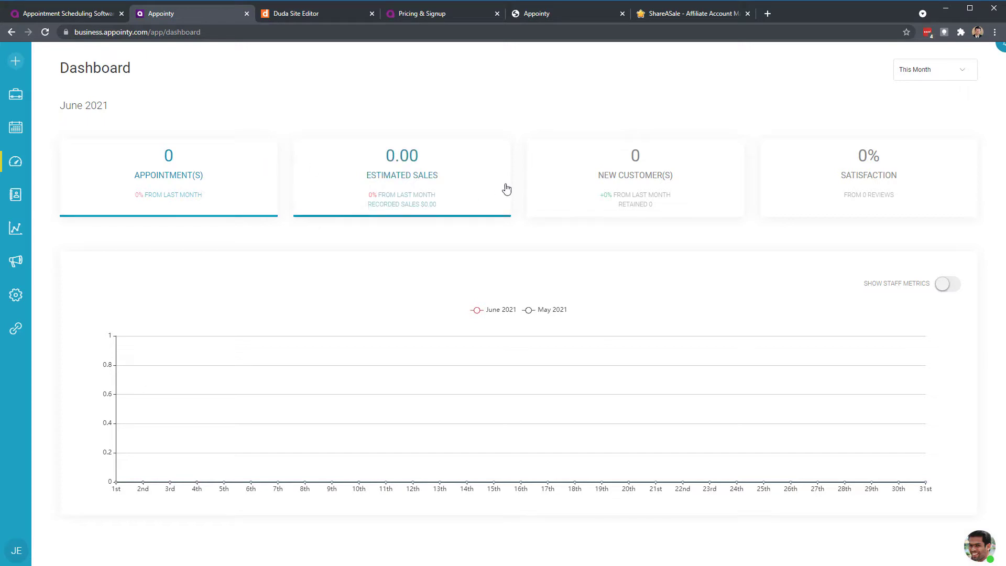
pyautogui.click(942, 284)
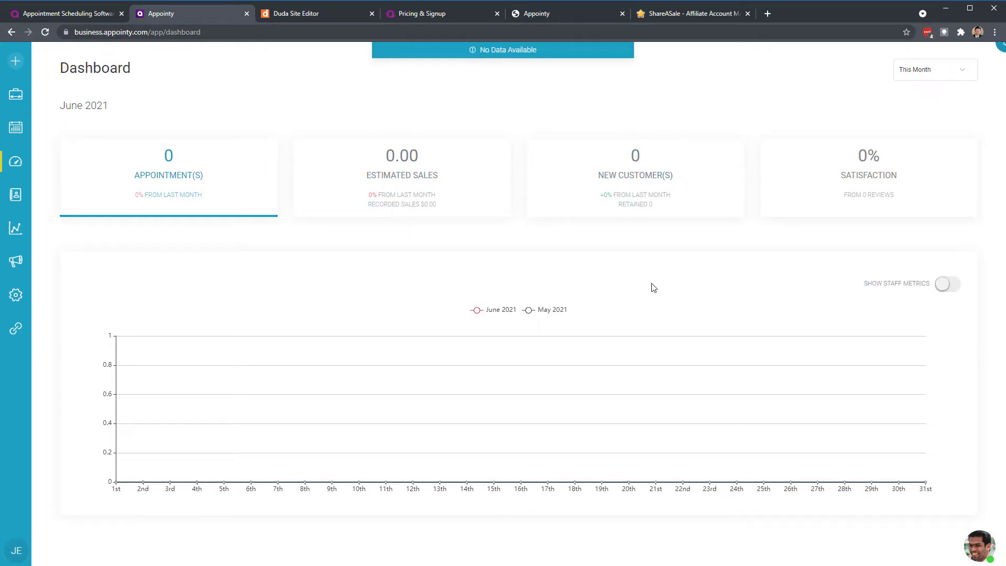
pyautogui.click(24, 199)
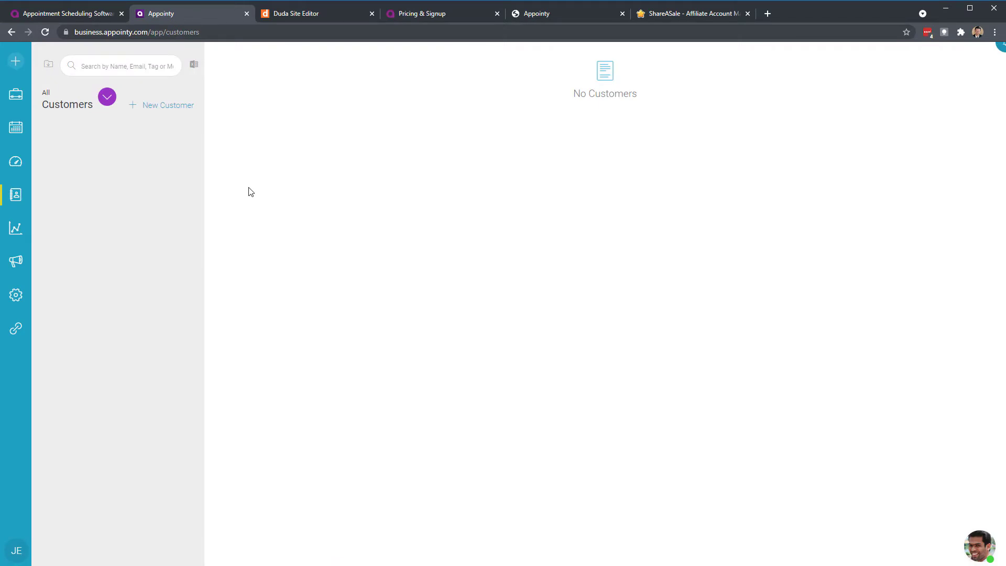
# - Look over the report types and the marketing pages for gift certificates, discount coupons and offers
pyautogui.click(17, 229)
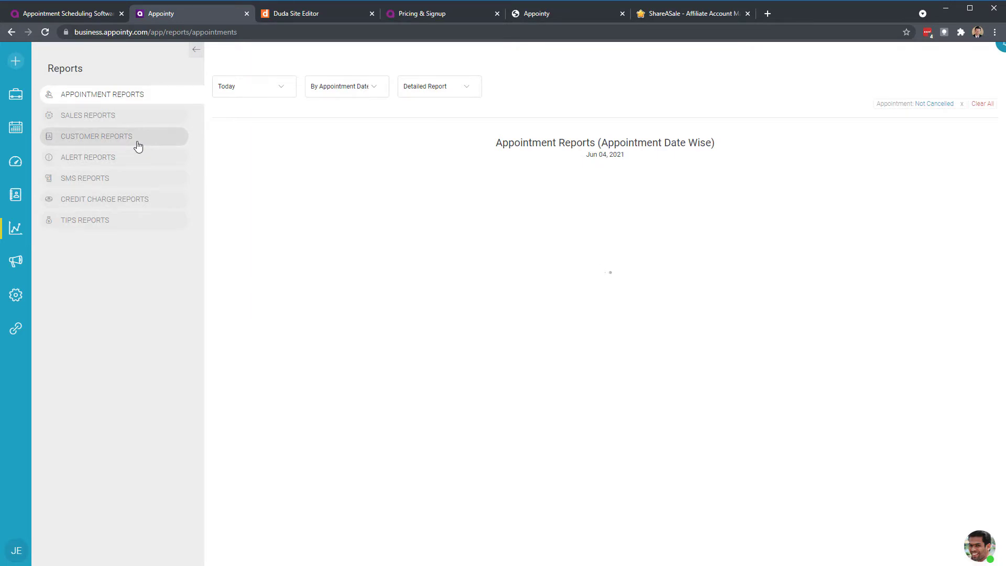
pyautogui.click(16, 261)
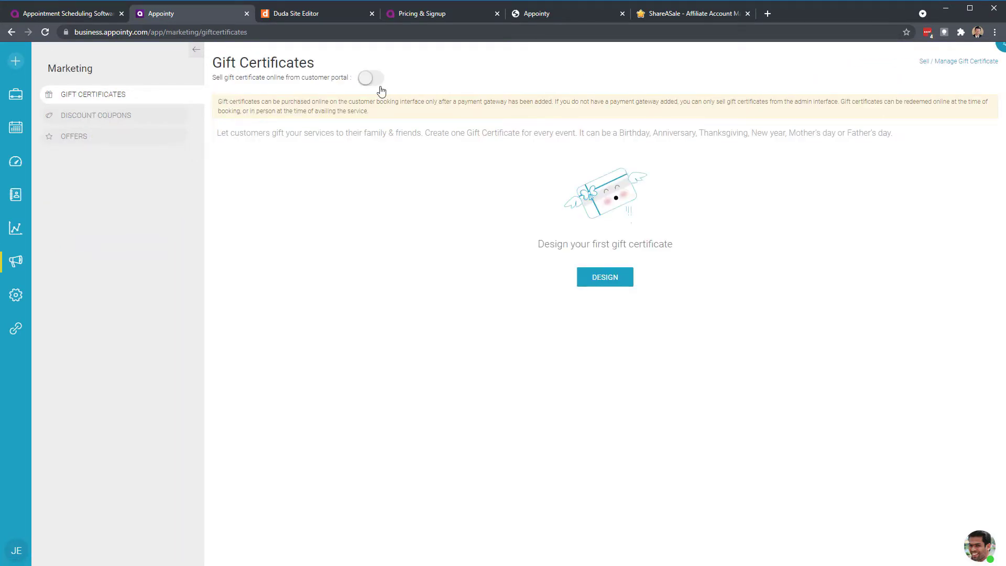
pyautogui.click(115, 120)
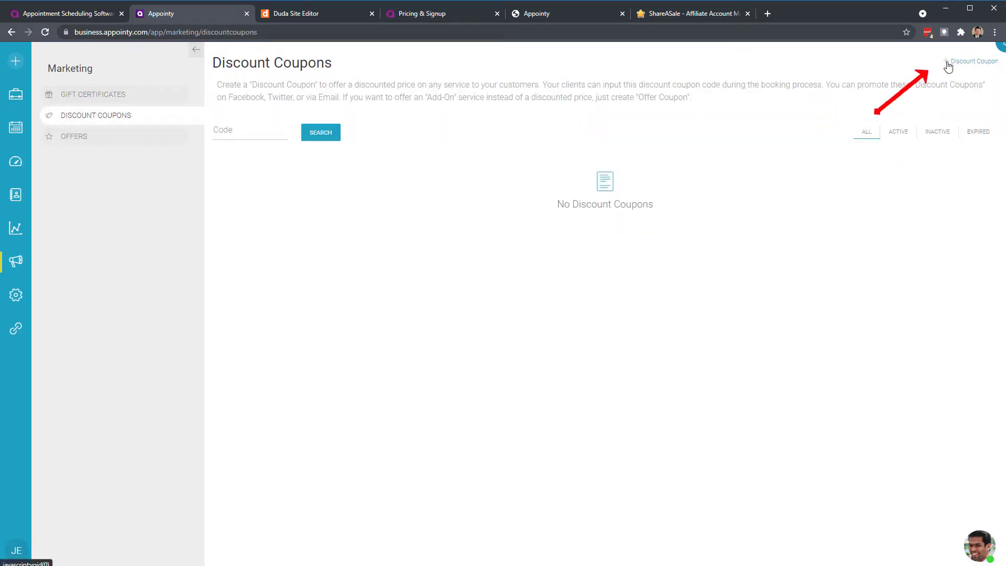
pyautogui.click(112, 144)
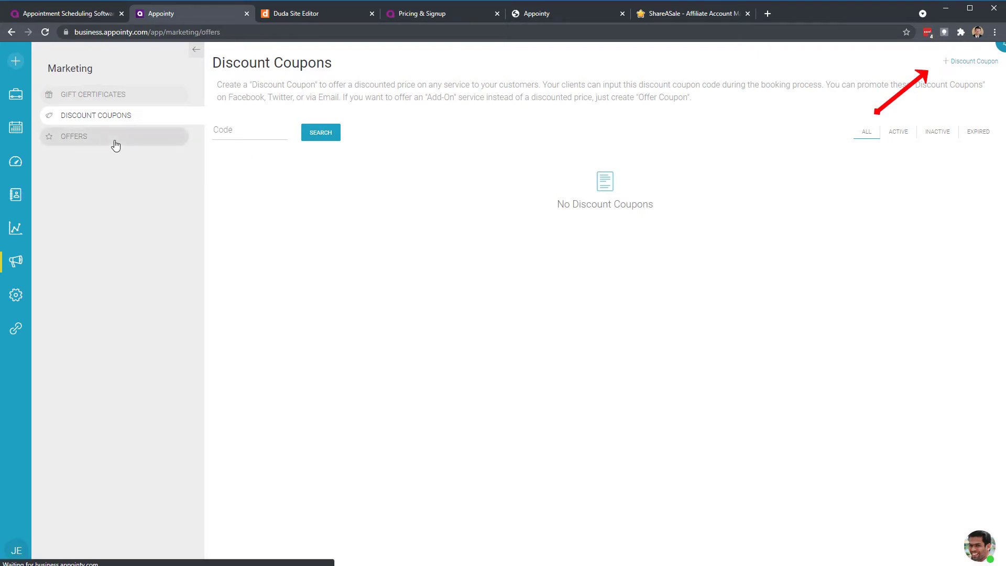
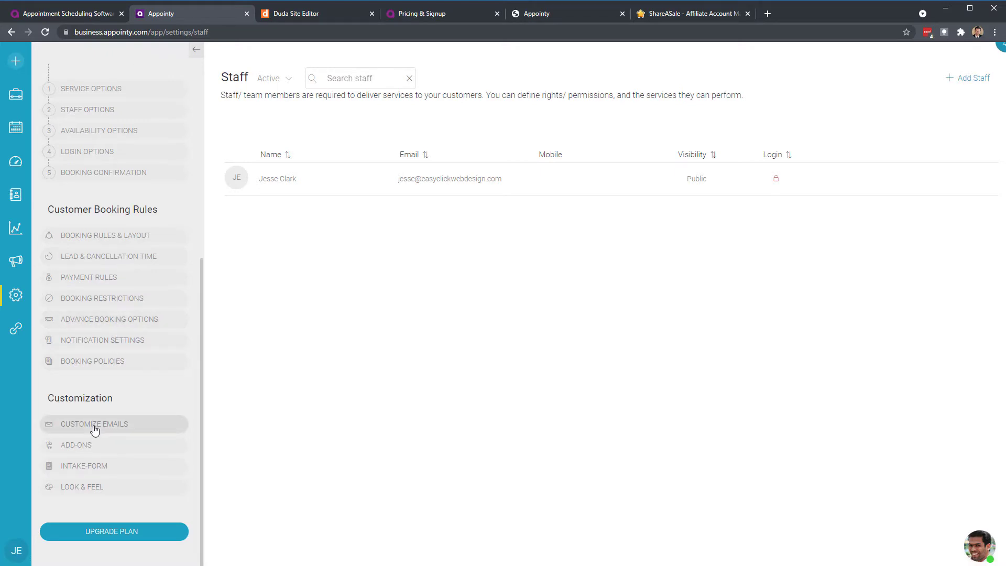
# - Examine the new add-on form in the Add-ons customization settings, and close it without adding anything
pyautogui.click(80, 446)
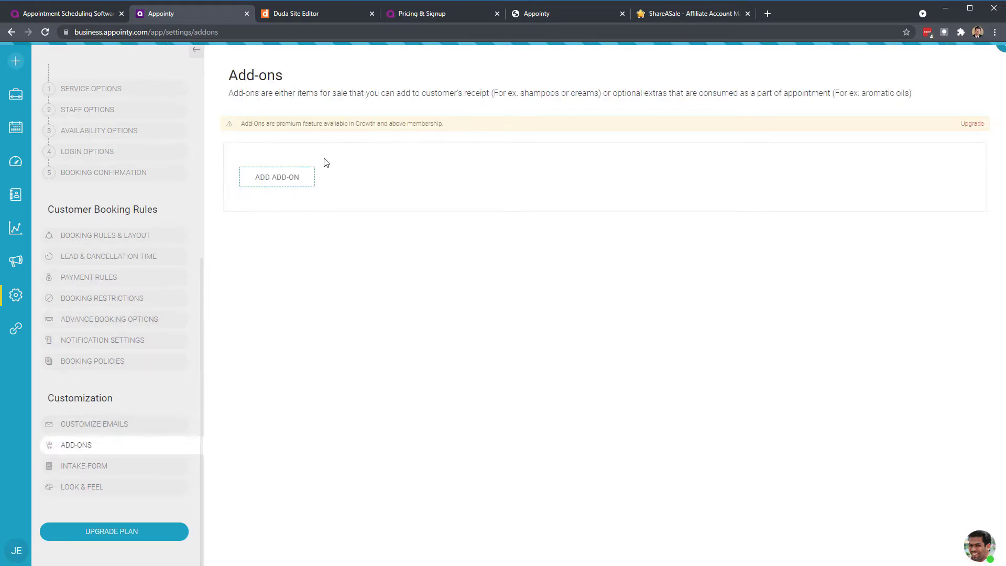
pyautogui.click(281, 183)
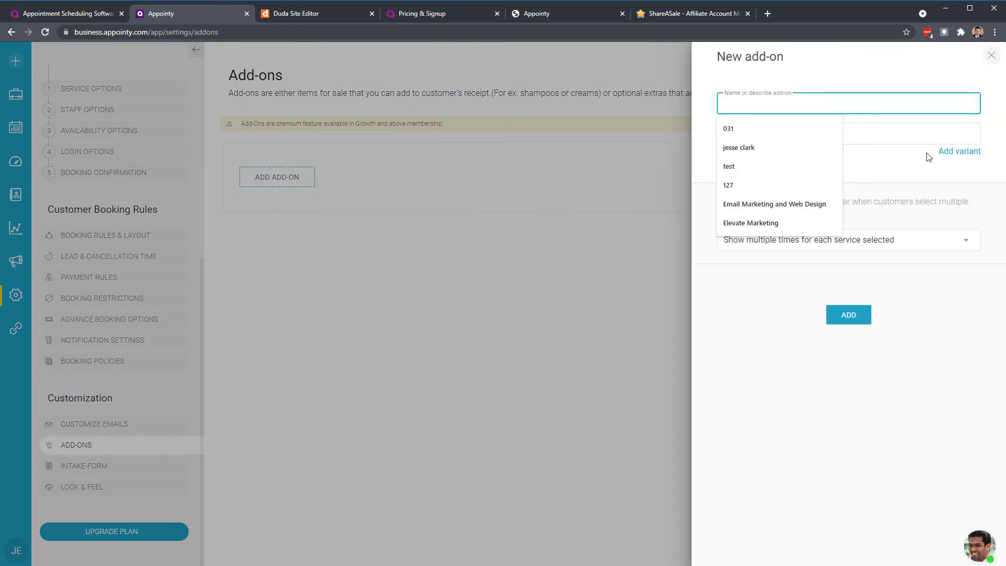
pyautogui.click(992, 56)
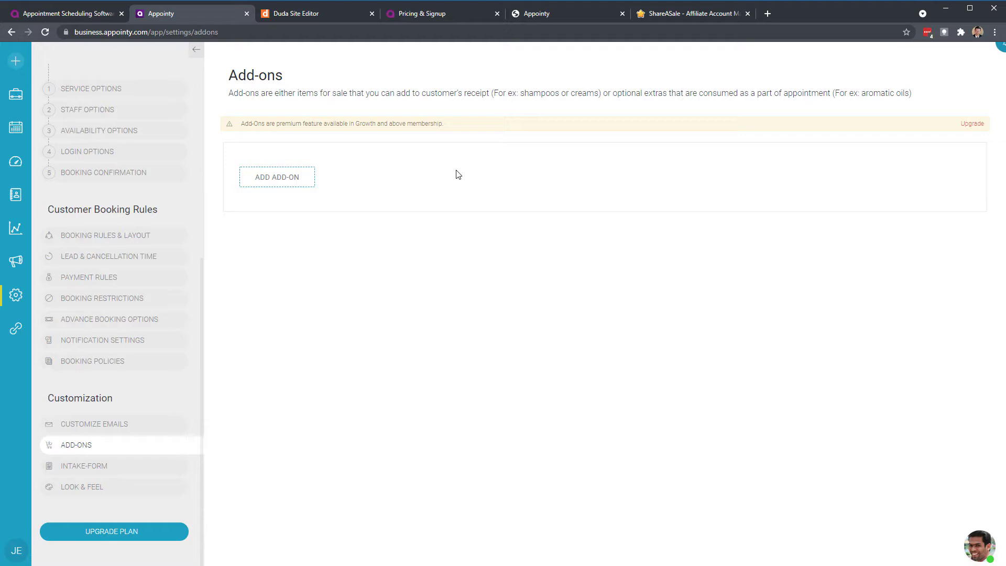
# - Look over the Intake Form and Look & Feel customization settings, including the custom code editor
pyautogui.click(86, 466)
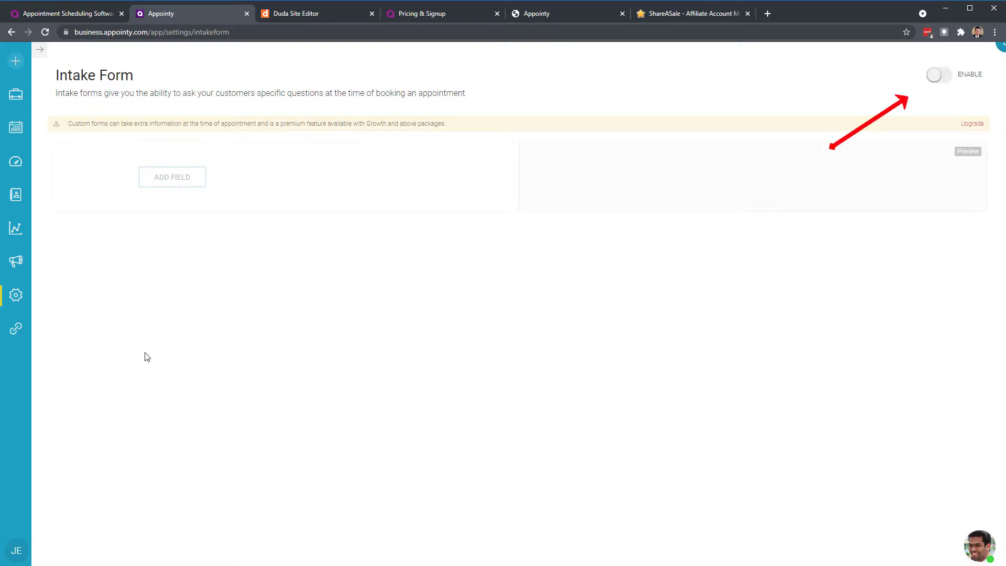
pyautogui.click(40, 50)
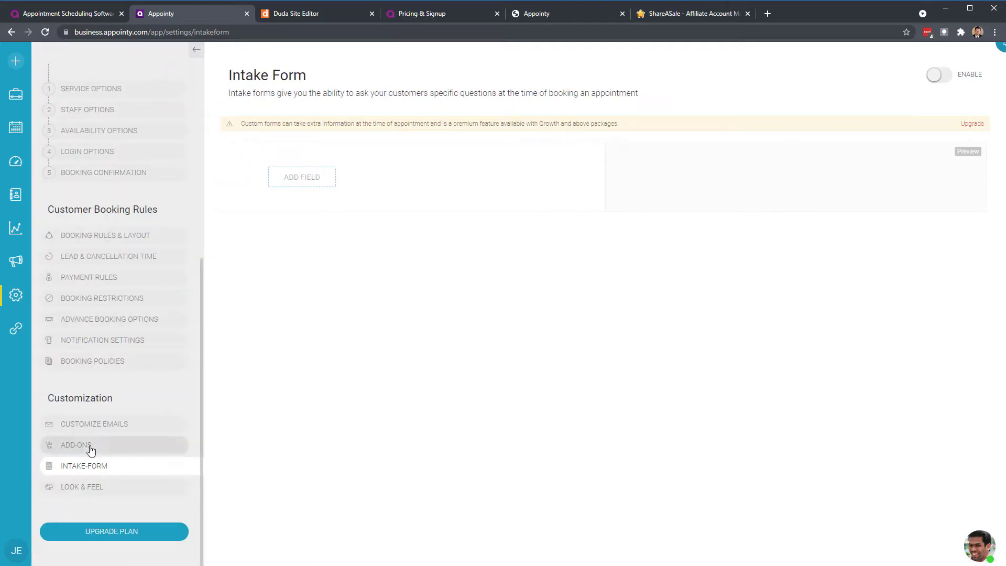
pyautogui.click(96, 487)
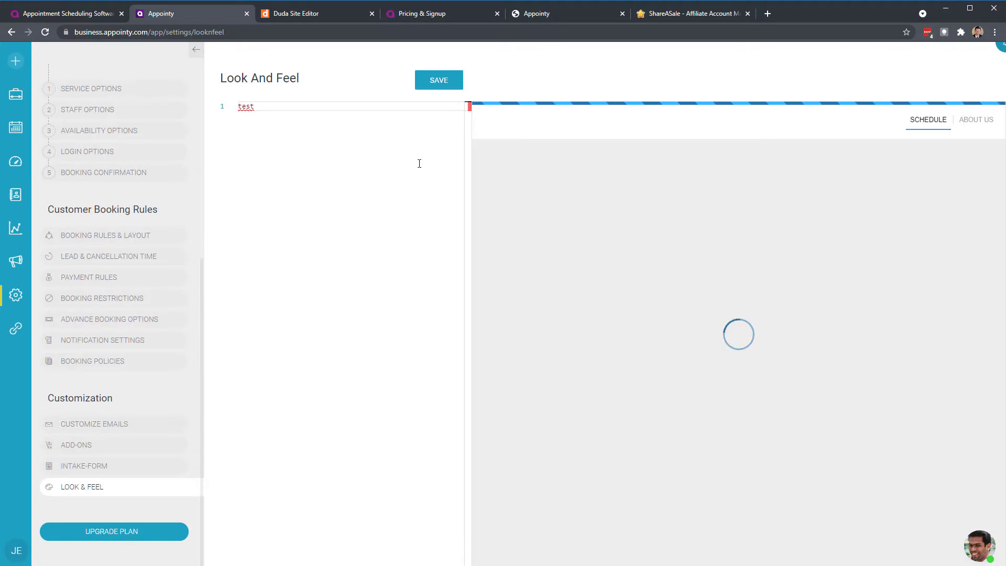
pyautogui.click(280, 109)
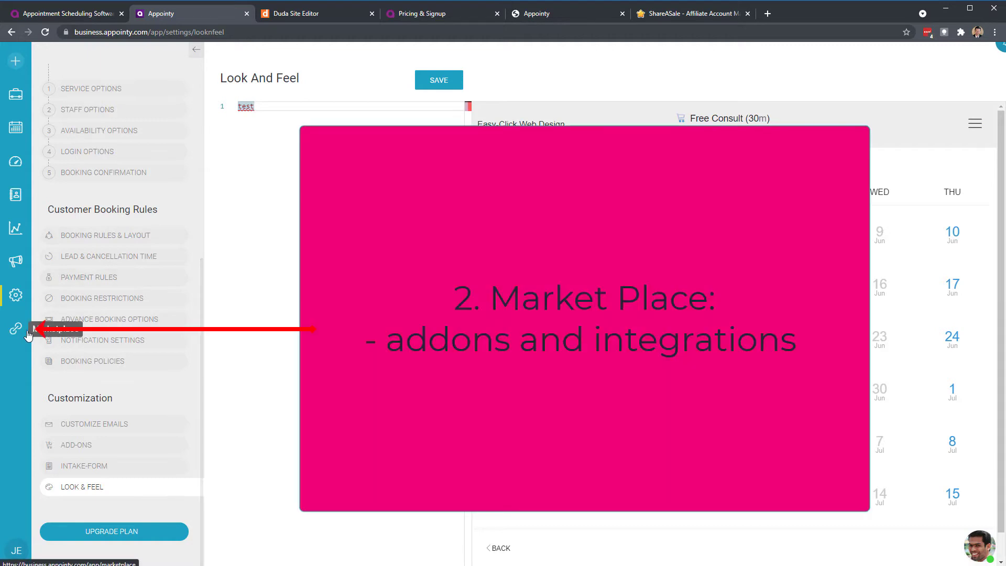
# - View the Marketplace's active apps, and switch the calendar to Month view
pyautogui.click(14, 332)
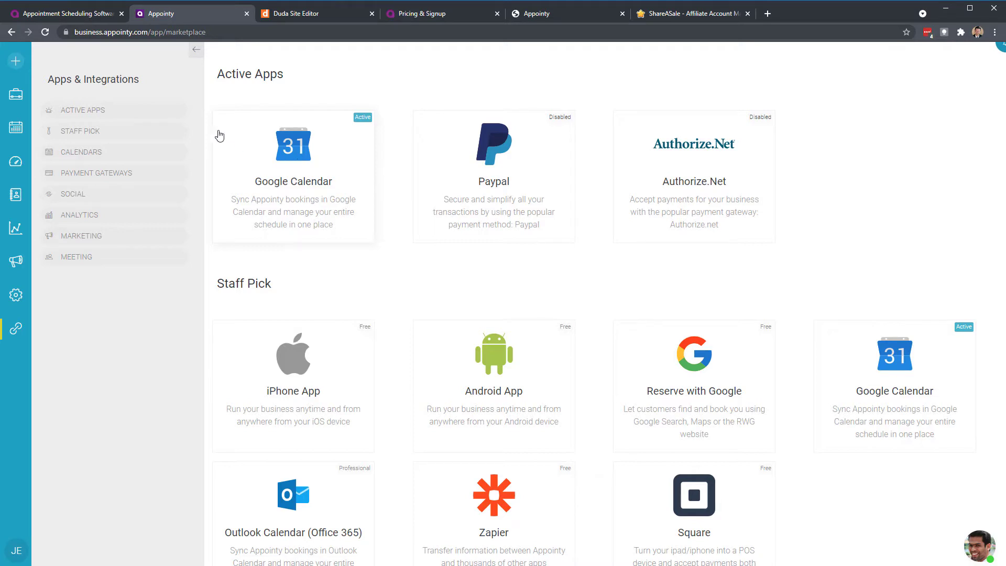
pyautogui.click(16, 128)
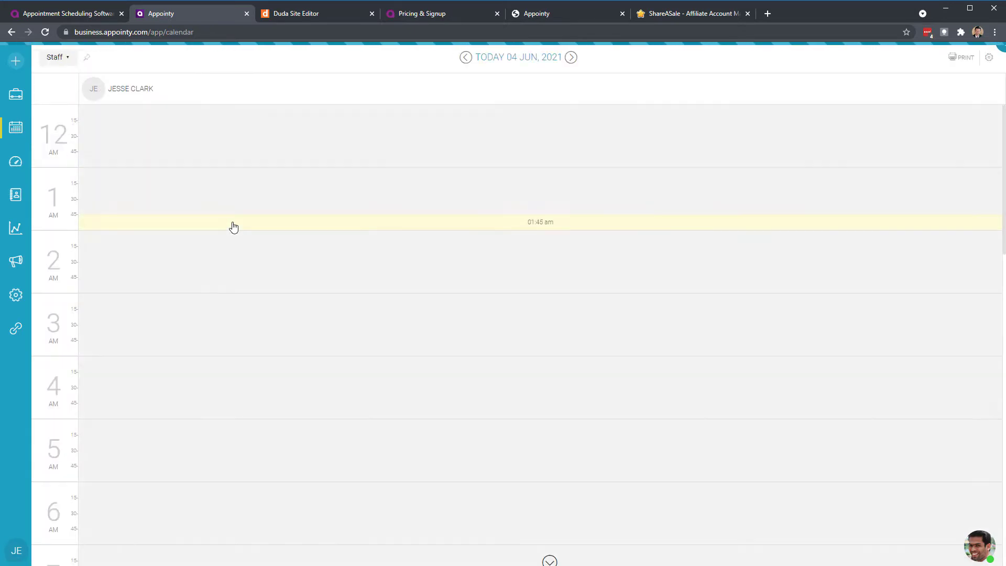
pyautogui.click(55, 57)
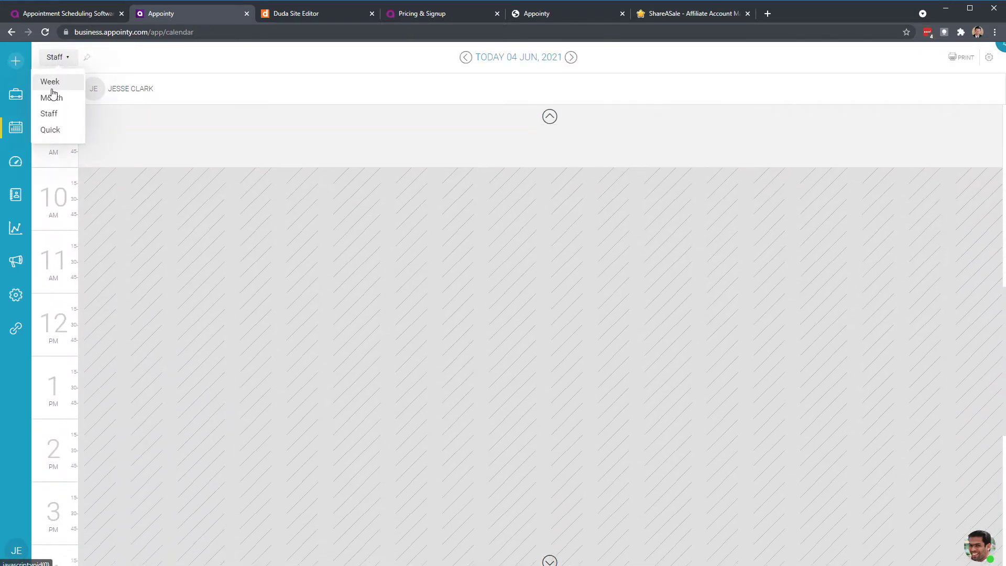
pyautogui.click(52, 98)
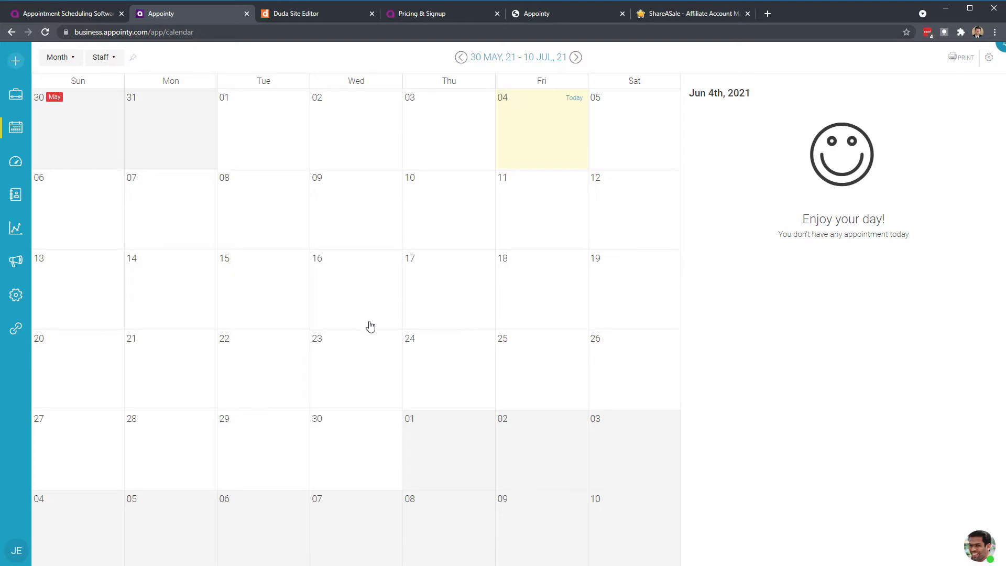
pyautogui.click(15, 328)
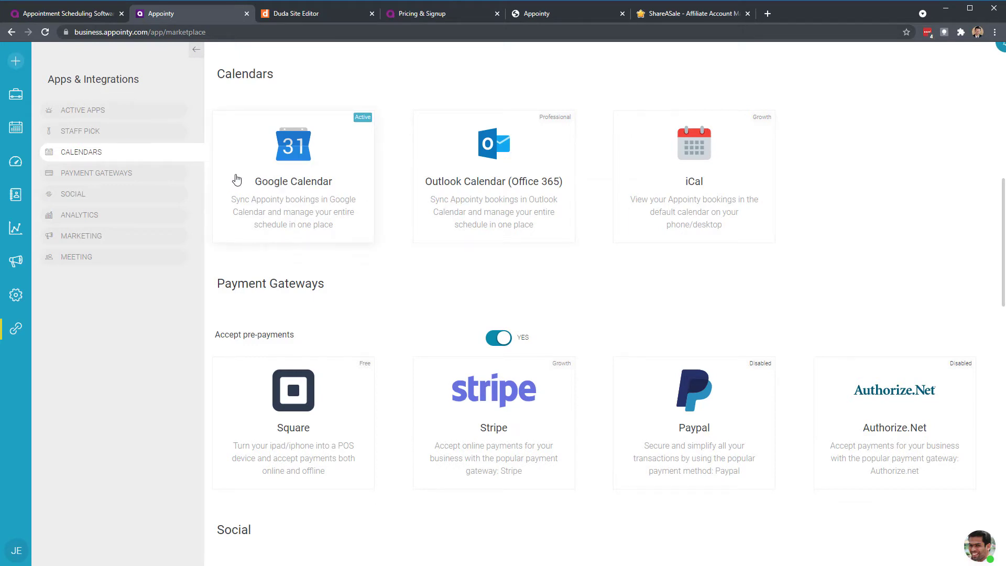
pyautogui.click(154, 175)
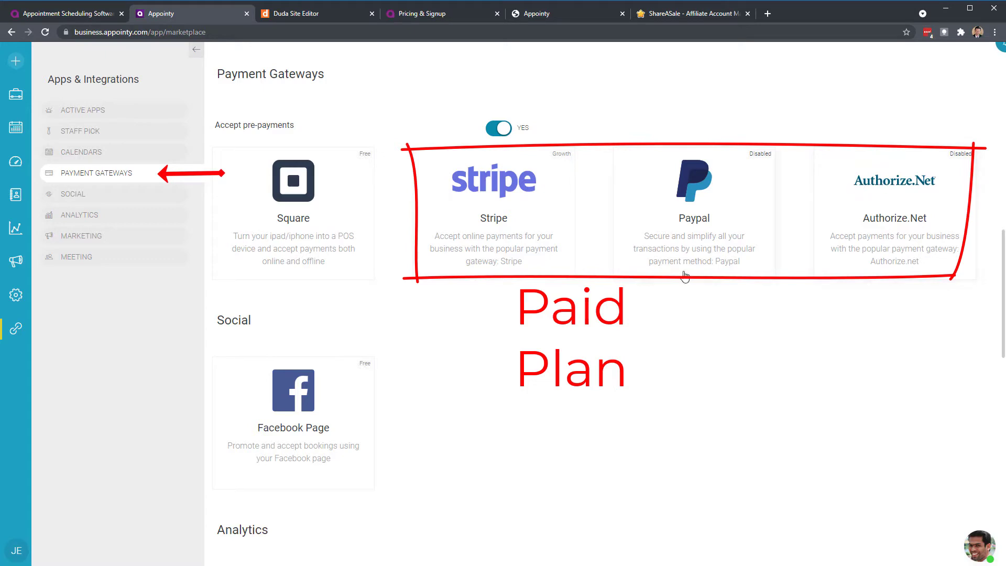
pyautogui.click(89, 196)
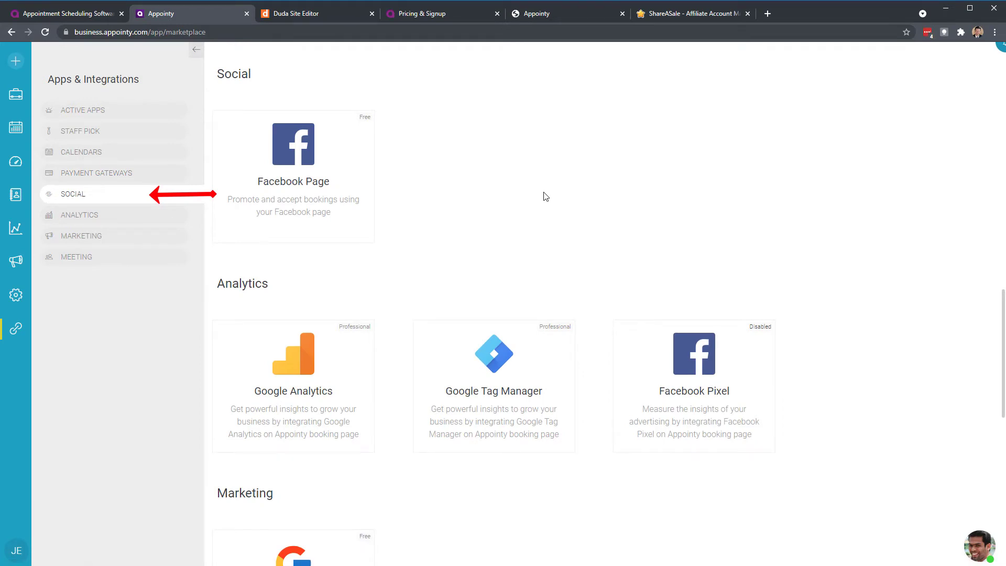
pyautogui.click(122, 215)
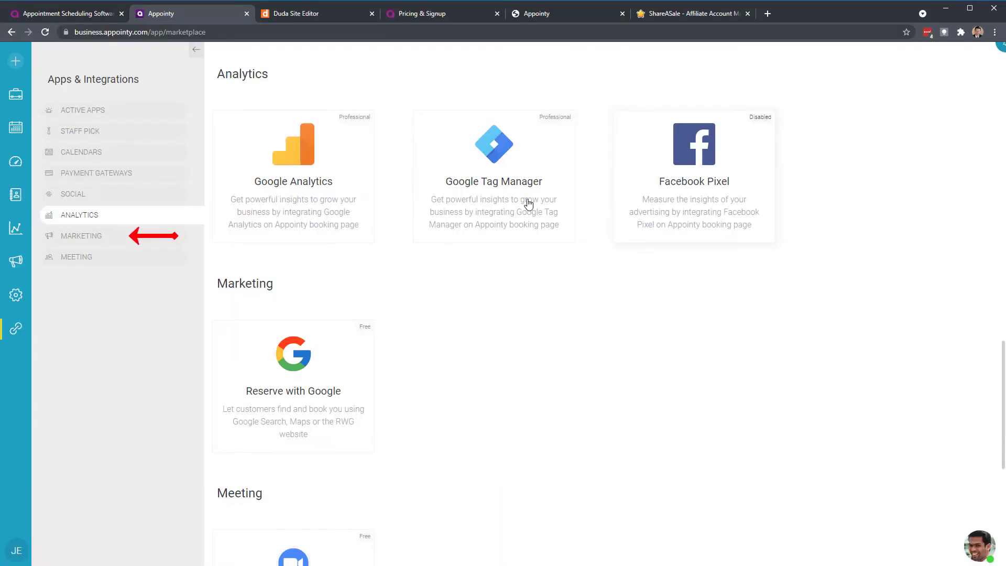
pyautogui.scroll(-2, 455, 262)
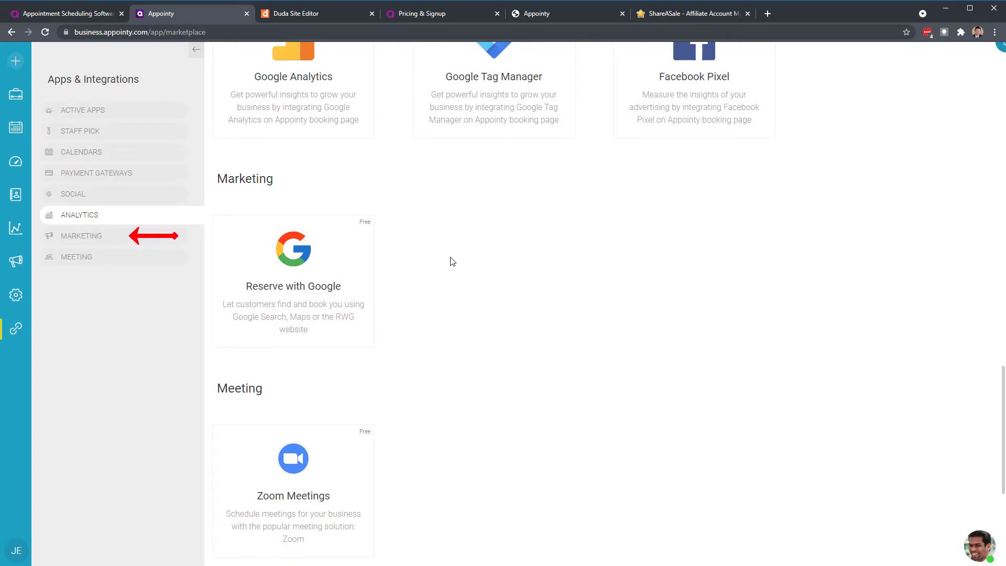
pyautogui.scroll(-2, 451, 260)
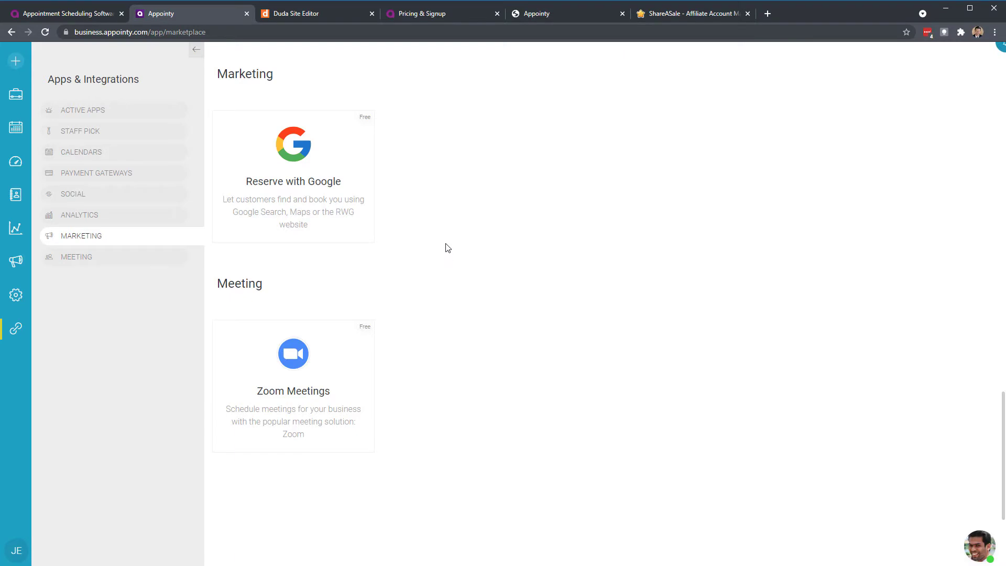
pyautogui.scroll(-3, 446, 283)
pyautogui.click(298, 220)
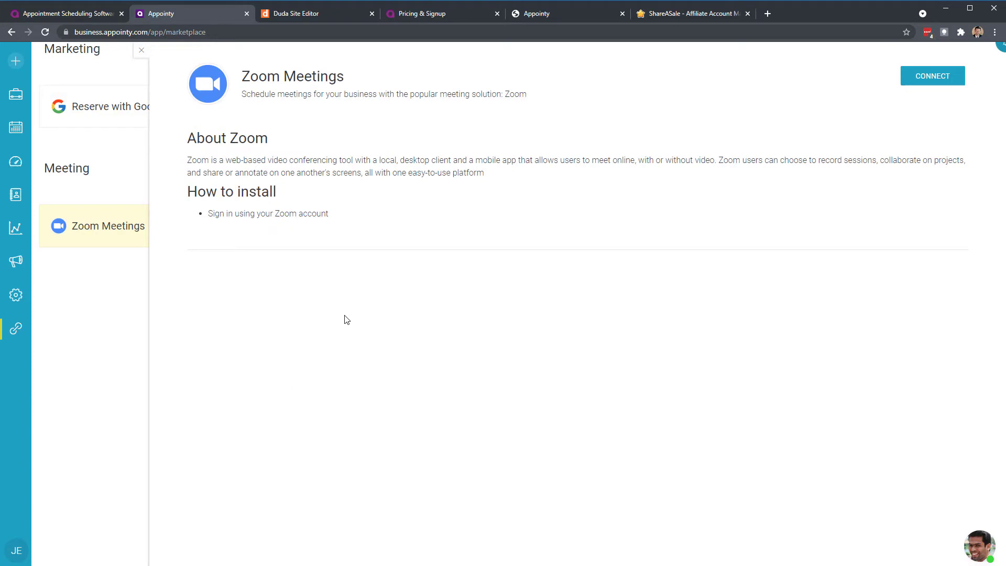
# - Open the Quick Start Guide from the home screen and bring up the booking portal's website integration options
pyautogui.click(16, 95)
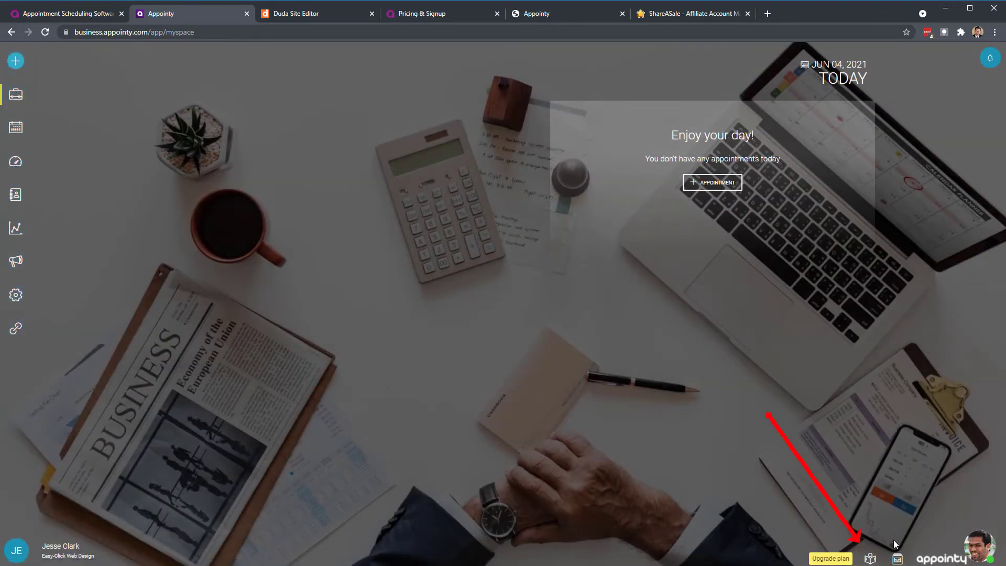
pyautogui.click(870, 558)
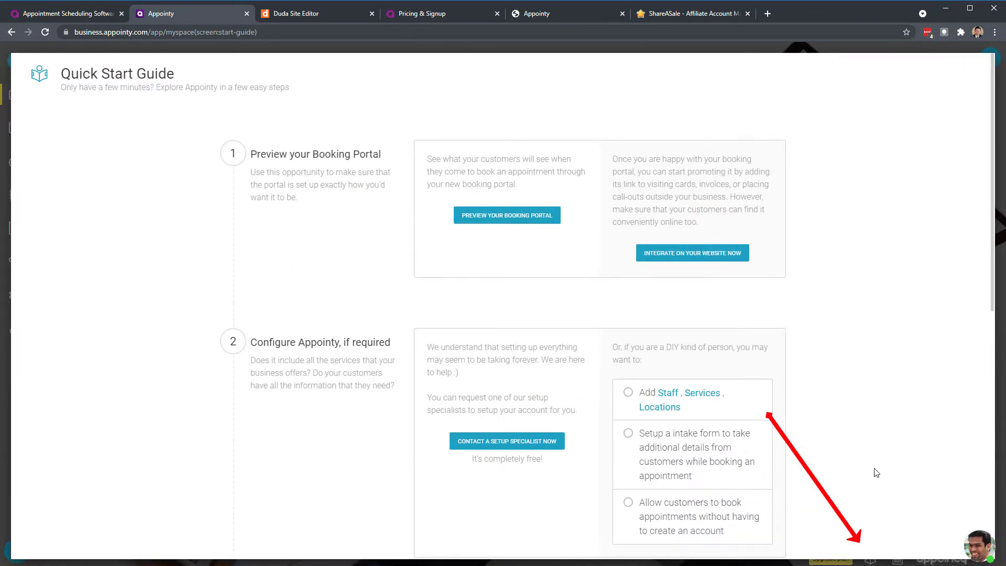
pyautogui.click(673, 257)
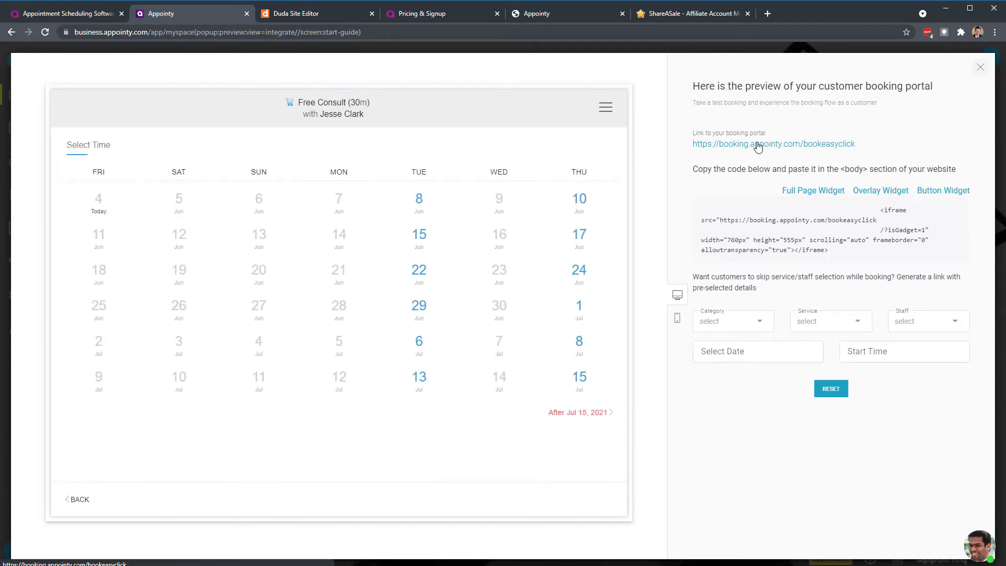
# - Open the booking portal link and choose the Free Consult service on Jun 22 at 04:00 PM
pyautogui.rightClick(753, 149)
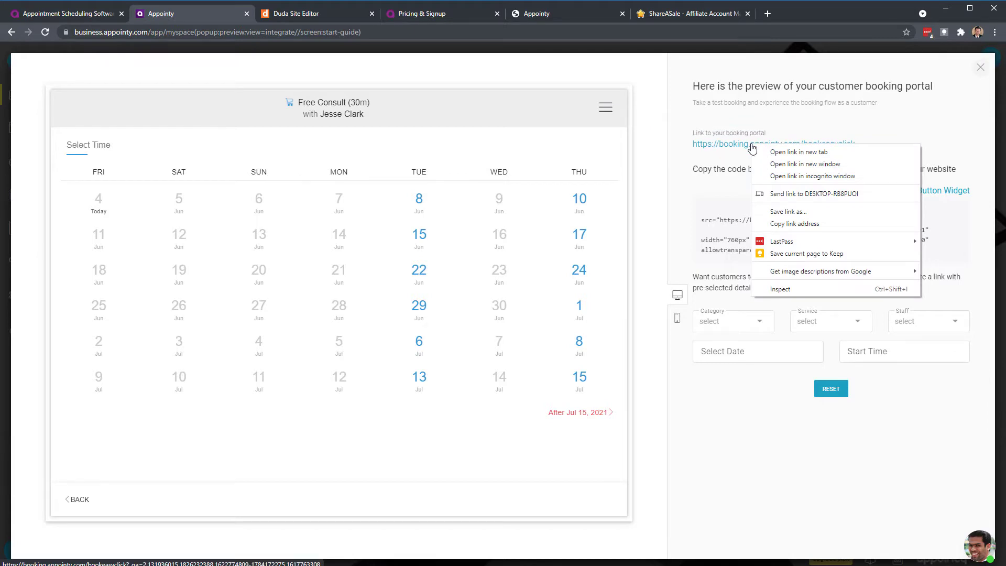
pyautogui.click(765, 129)
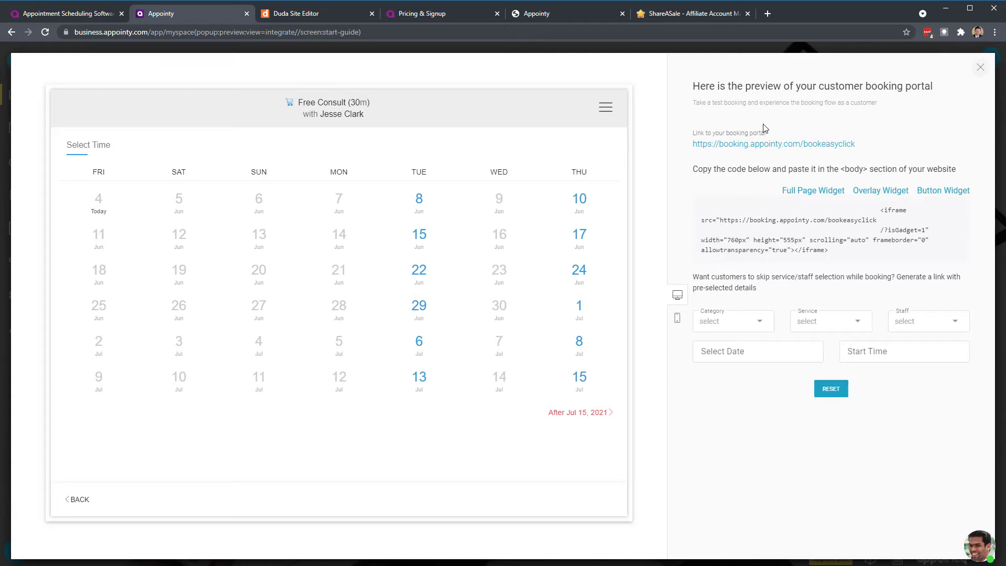
pyautogui.click(726, 147)
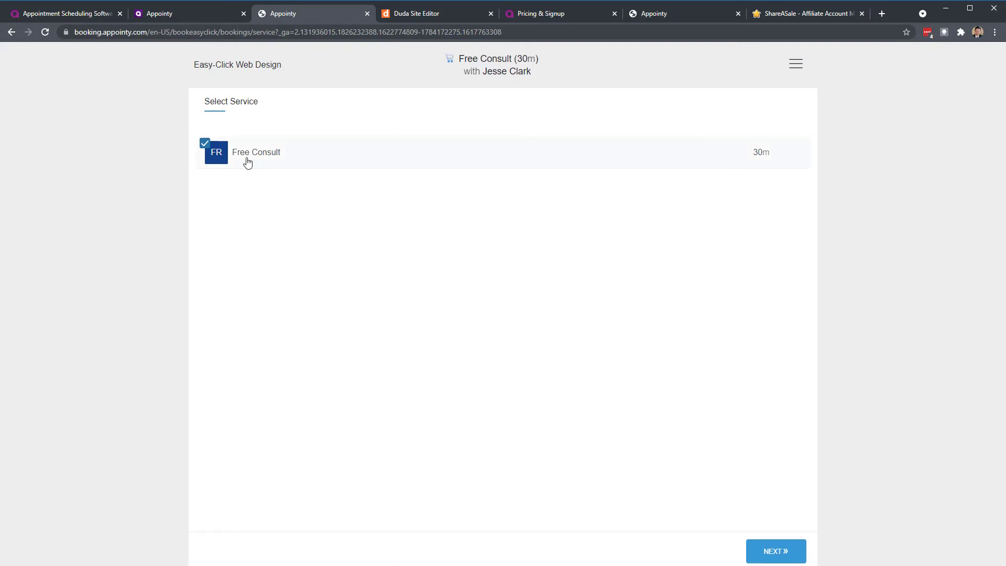
pyautogui.click(776, 554)
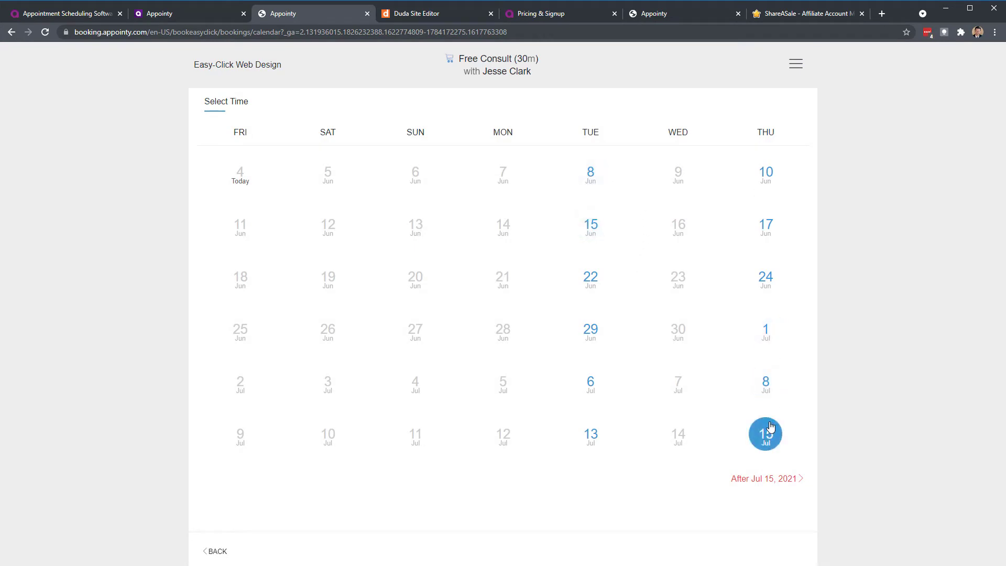
pyautogui.click(586, 287)
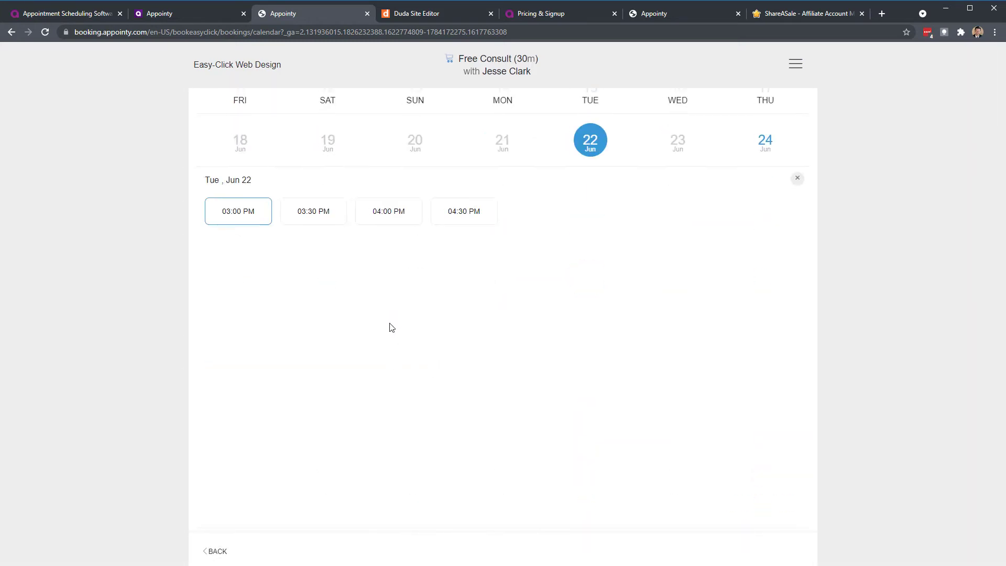
pyautogui.click(390, 221)
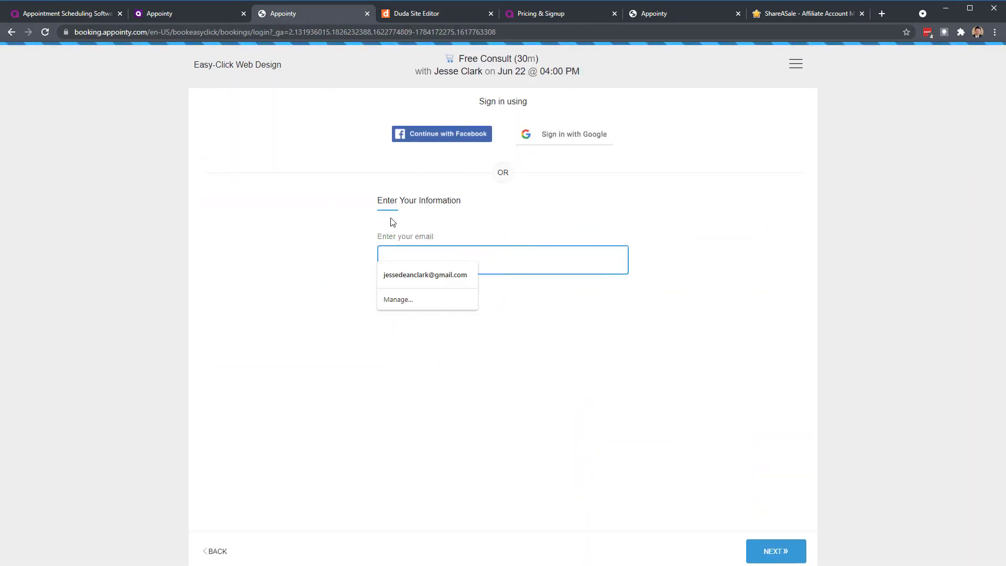
# - Fill in the customer's email in the booking's Enter Your Information form
pyautogui.click(309, 275)
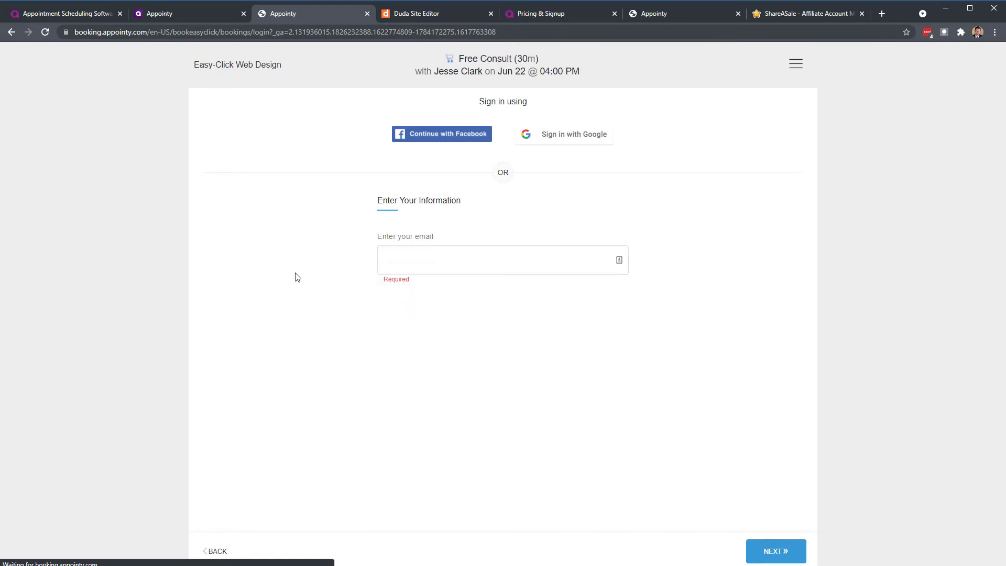
pyautogui.click(411, 262)
pyautogui.click(418, 290)
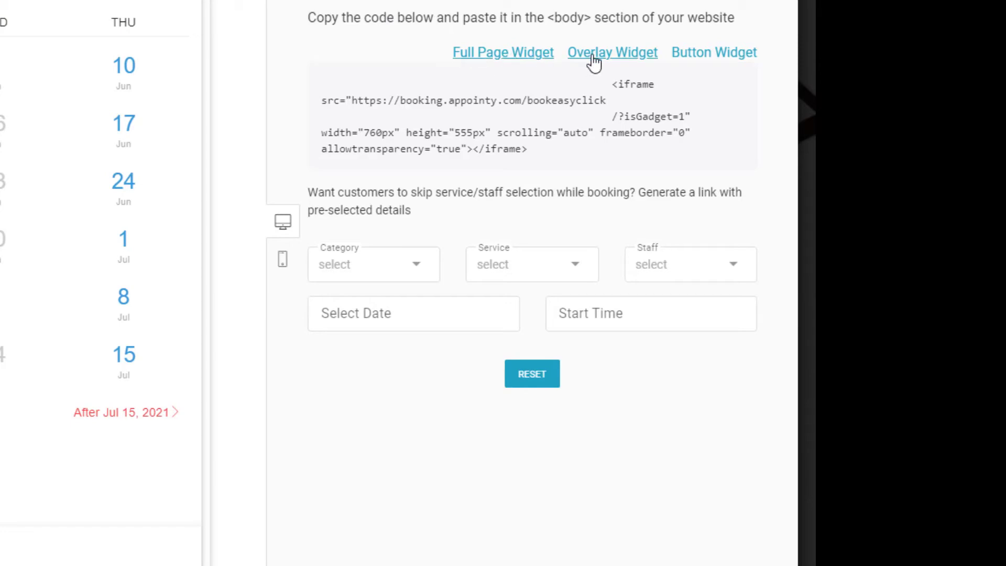
# - Show the Overlay and Button Widget codes, and generate a booking link preset to Default Category, Free Consult and the staff member, without a date
pyautogui.click(645, 59)
pyautogui.click(711, 60)
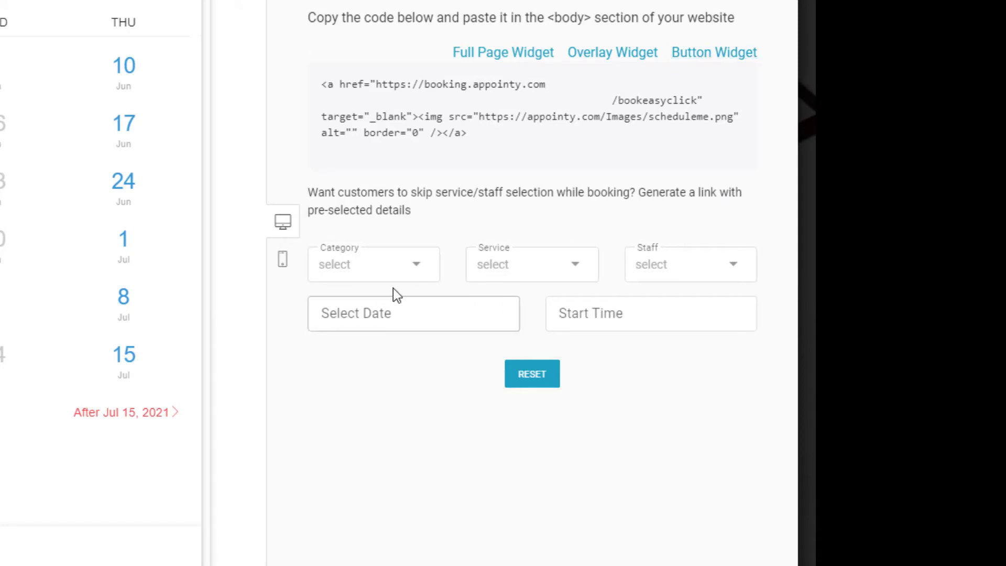
pyautogui.click(339, 265)
pyautogui.click(349, 302)
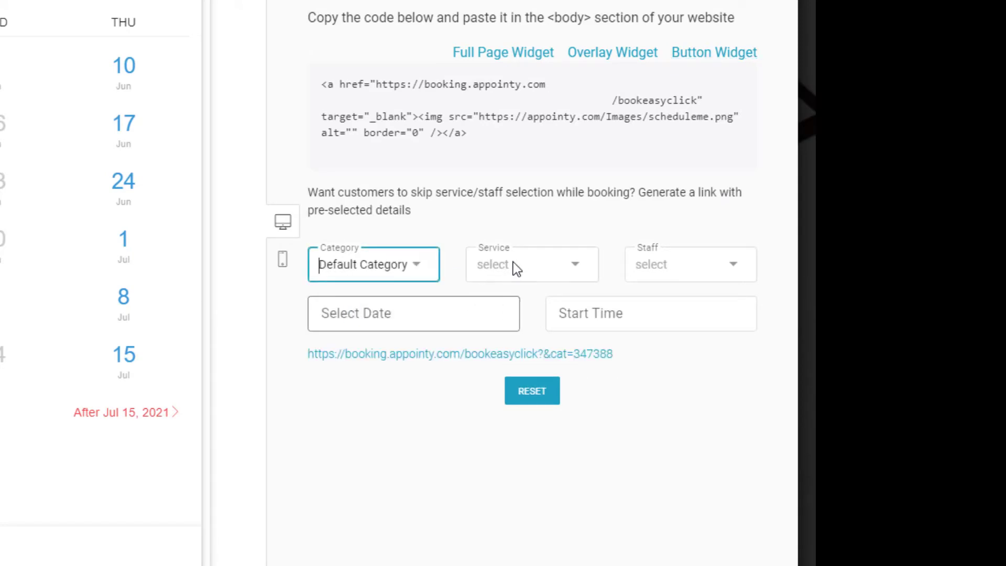
pyautogui.click(513, 266)
pyautogui.click(492, 304)
pyautogui.click(656, 271)
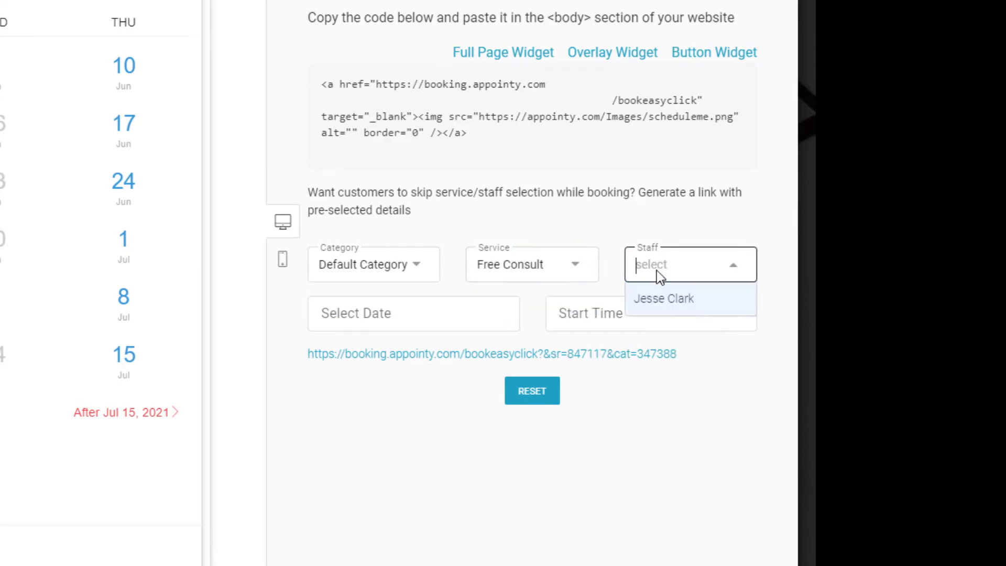
pyautogui.click(663, 297)
pyautogui.click(478, 309)
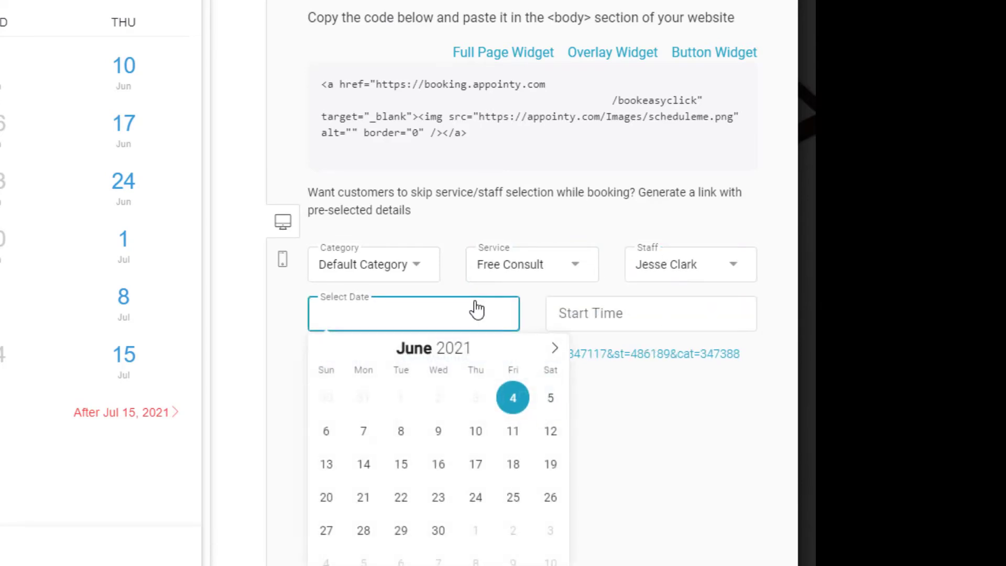
pyautogui.click(680, 438)
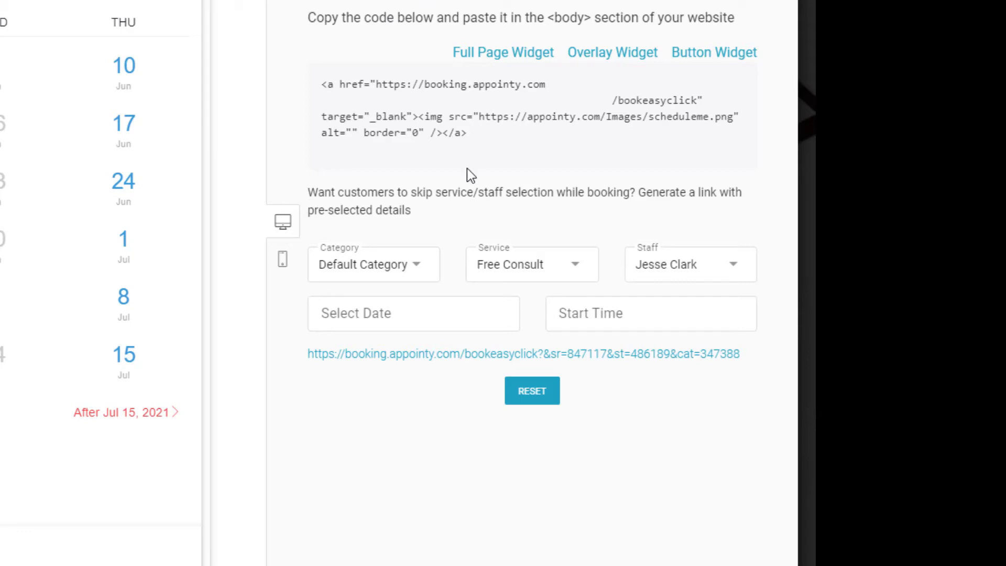
# - Display the Full Page Widget's iframe embed code and select it
pyautogui.click(469, 62)
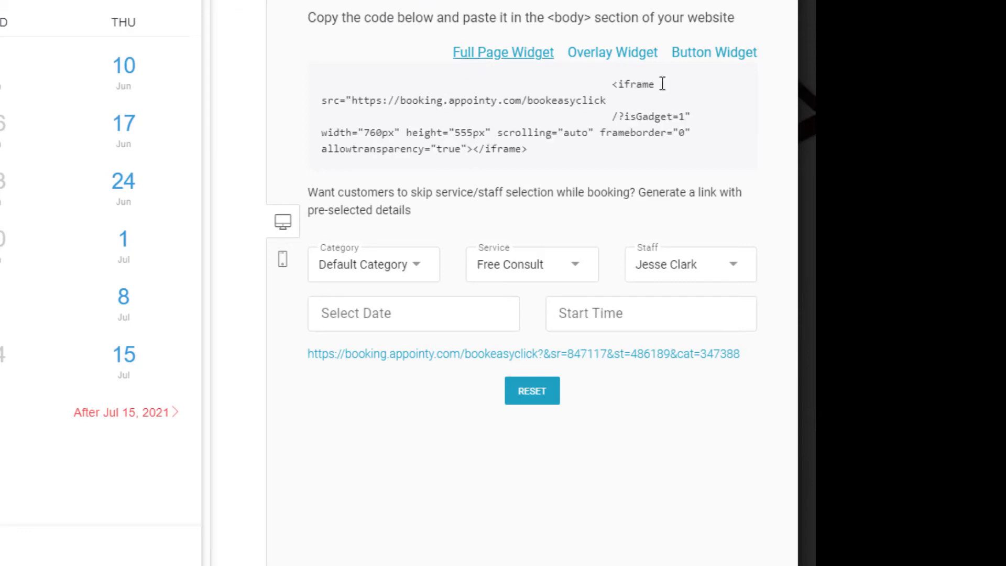
pyautogui.moveTo(608, 82); pyautogui.dragTo(638, 146)
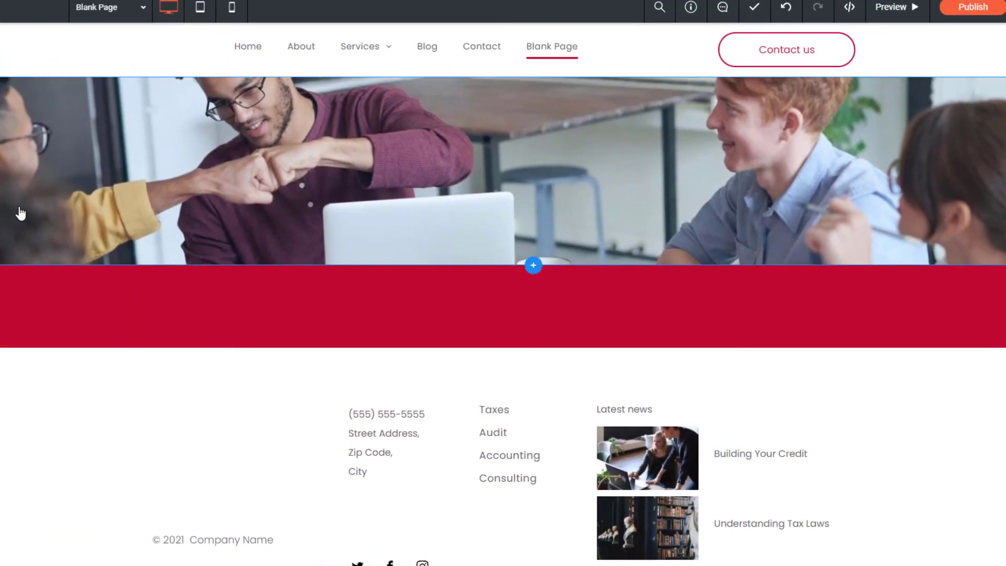
# - In the Duda editor, add an HTML widget to the red section of Blank Page and replace its placeholder with the copied iframe code
pyautogui.moveTo(11, 169)
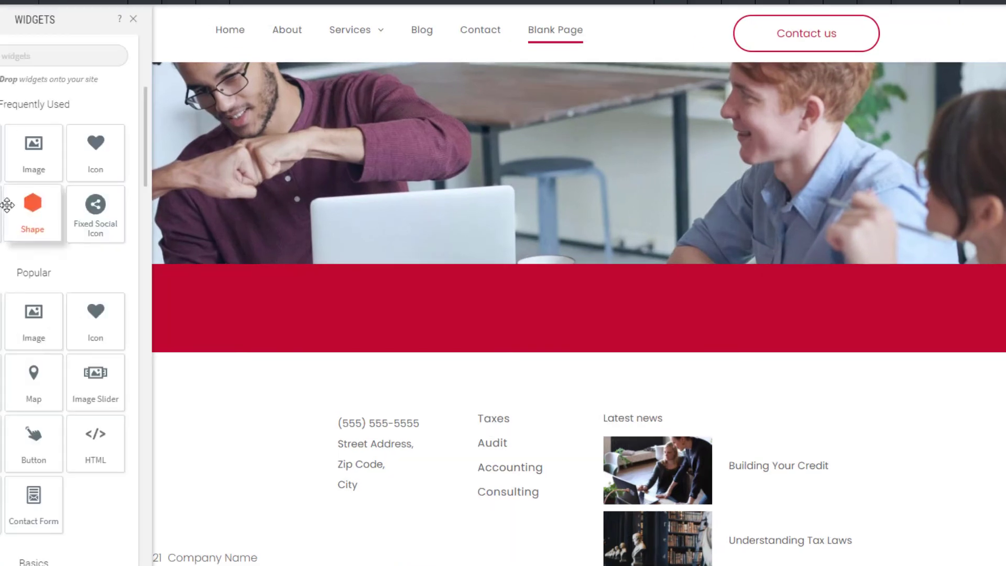
pyautogui.scroll(-1, 79, 361)
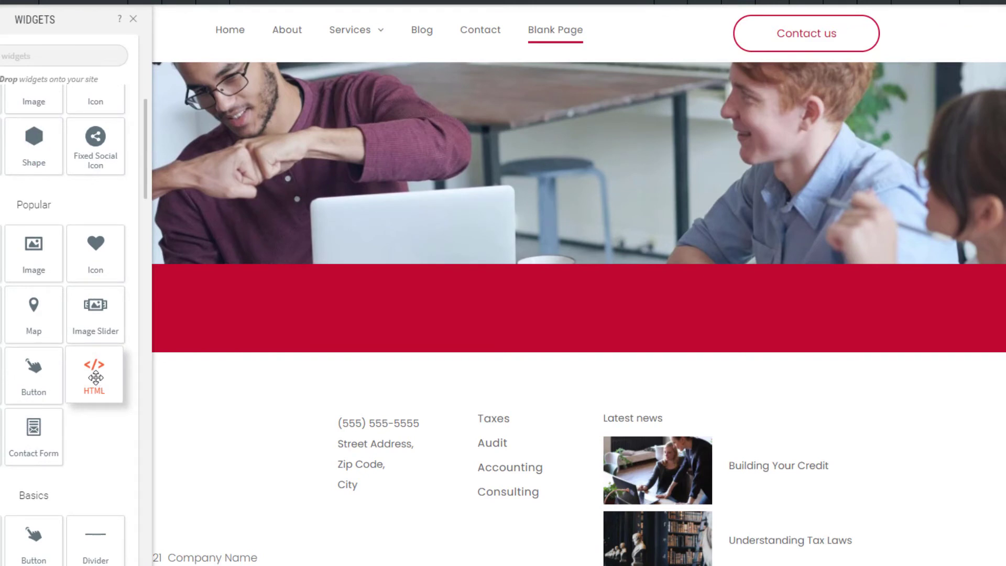
pyautogui.moveTo(97, 372); pyautogui.dragTo(383, 304)
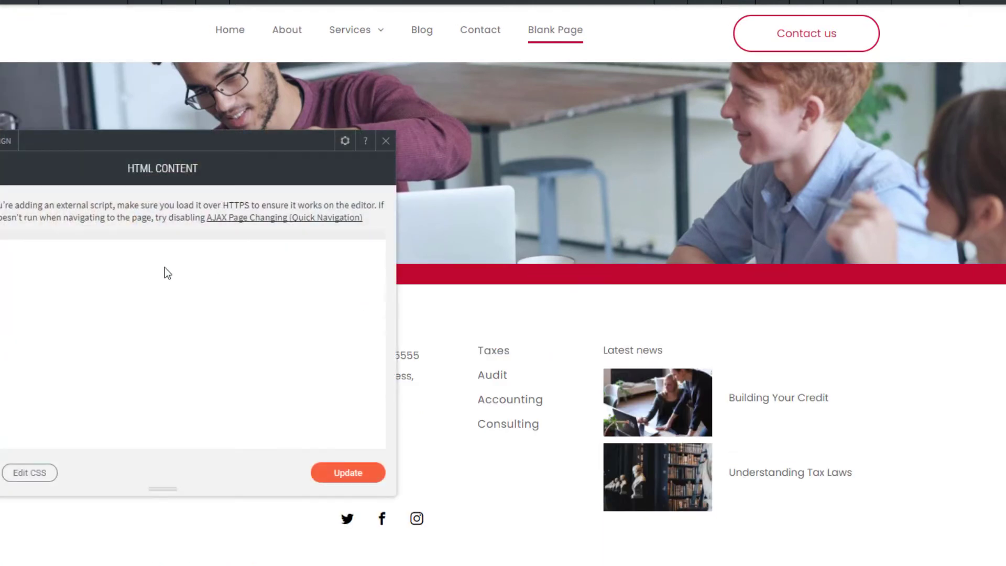
pyautogui.tripleClick(56, 234)
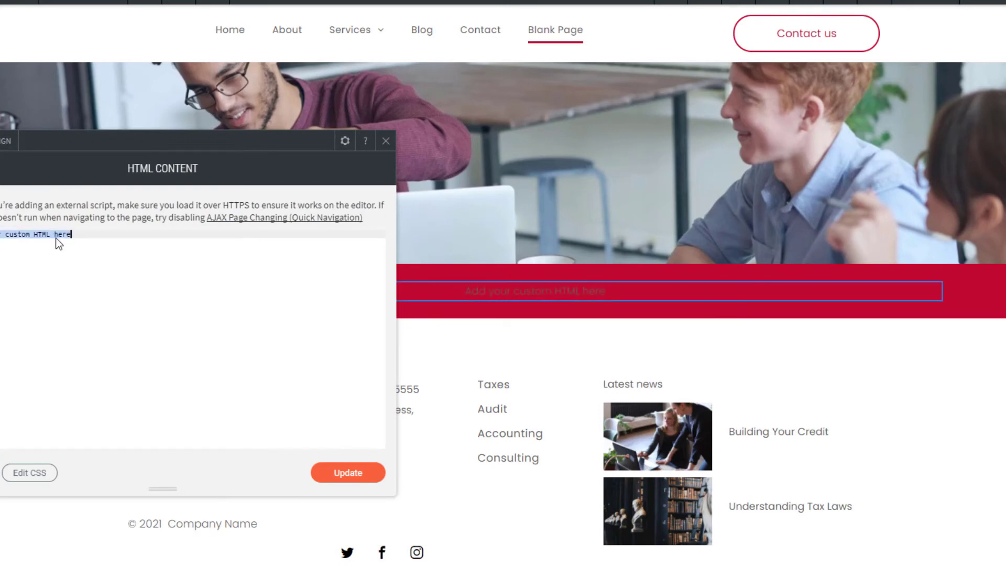
pyautogui.hotkey('ctrl', 'v')
pyautogui.click(337, 473)
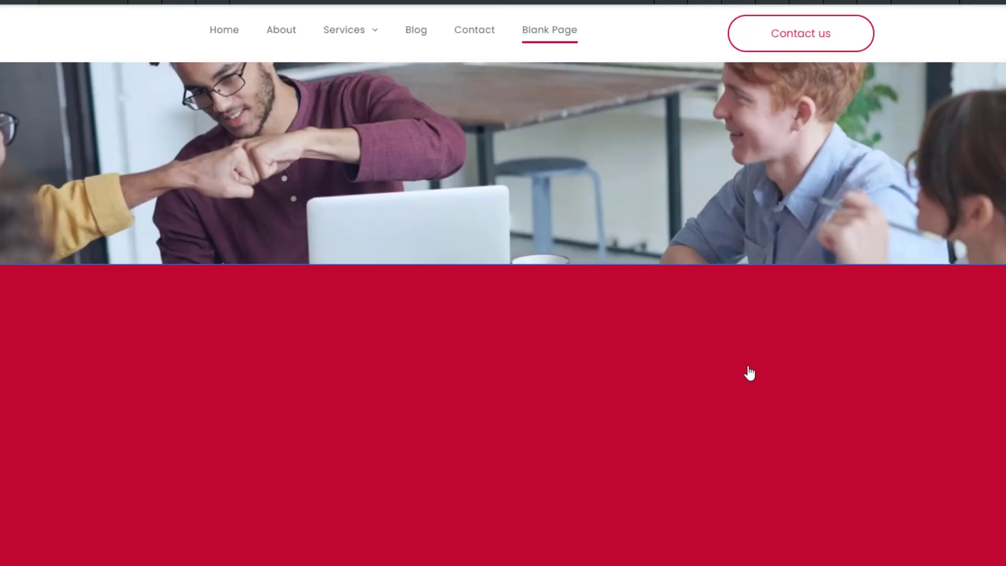
# - Examine the embedded booking calendar and its available dates on the page, and close the HTML content editor
pyautogui.scroll(-1, 748, 372)
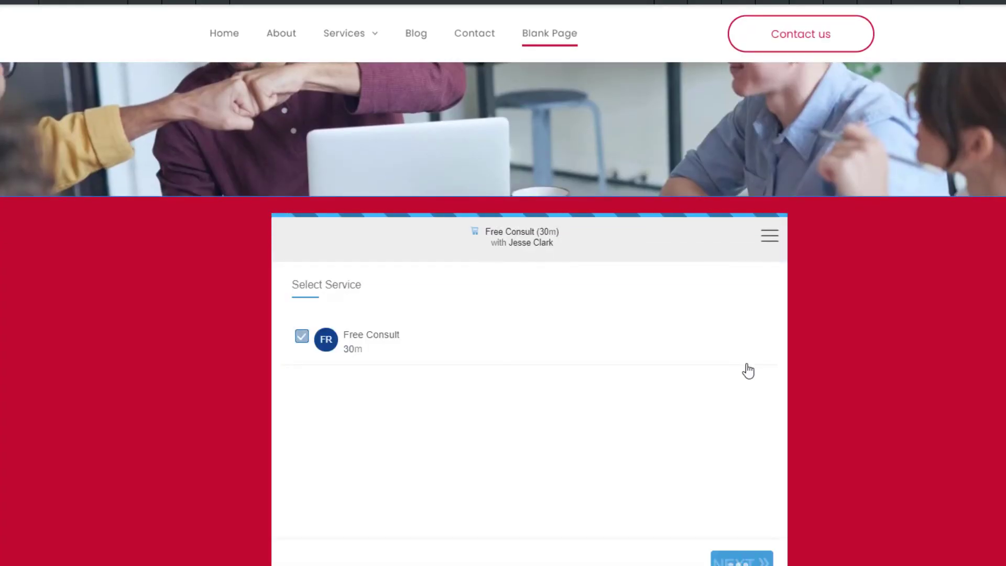
pyautogui.scroll(-1, 747, 371)
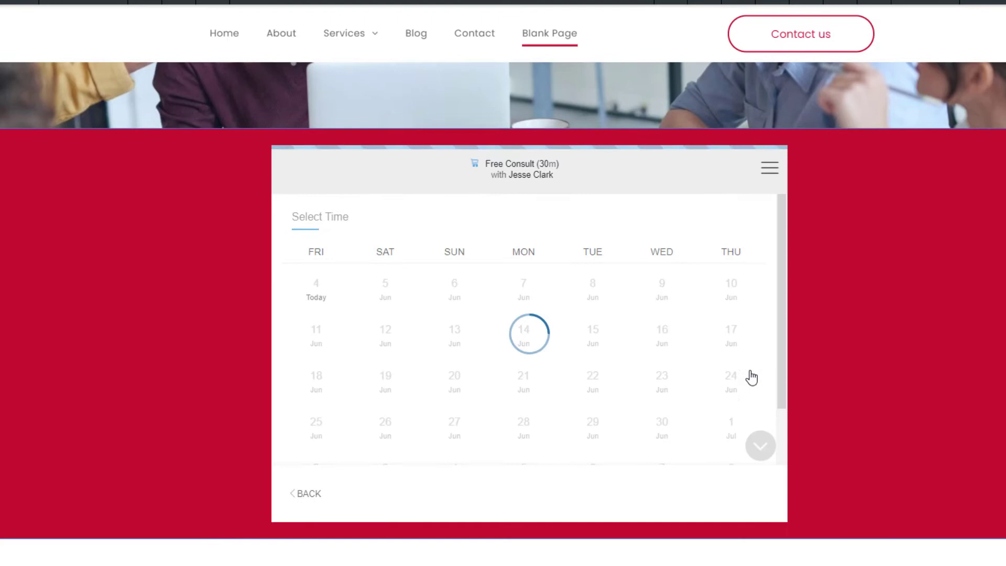
pyautogui.click(760, 449)
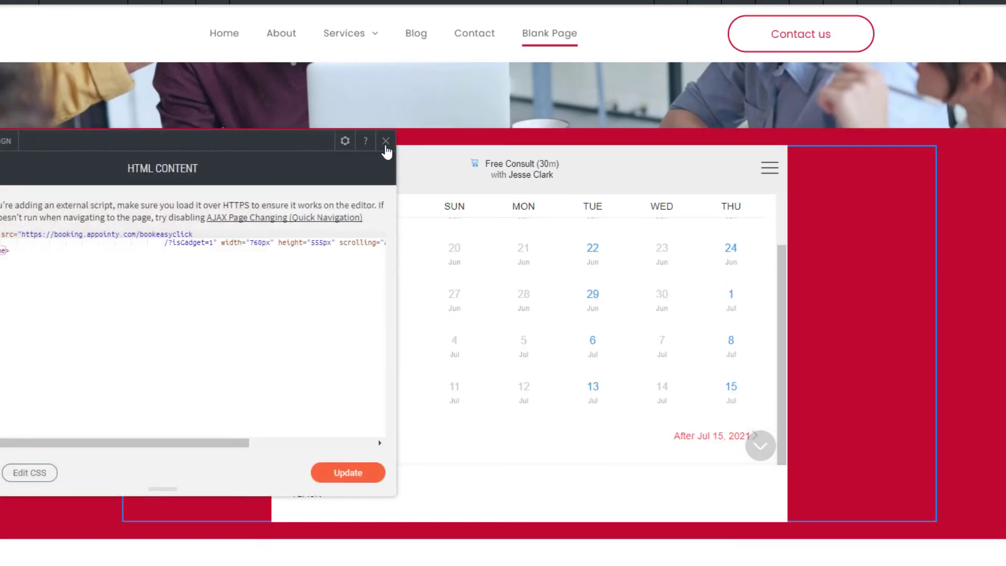
pyautogui.click(386, 142)
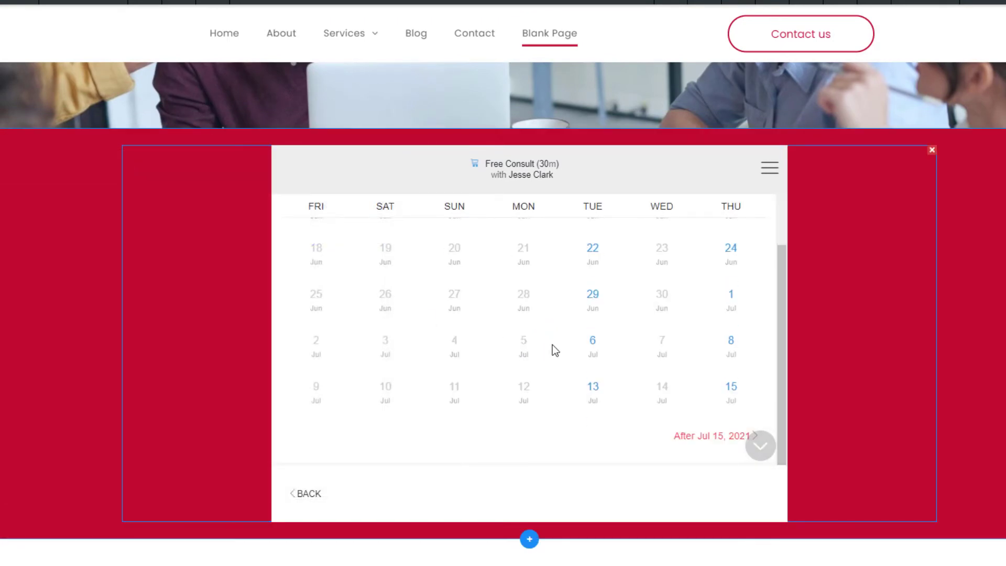
pyautogui.click(277, 325)
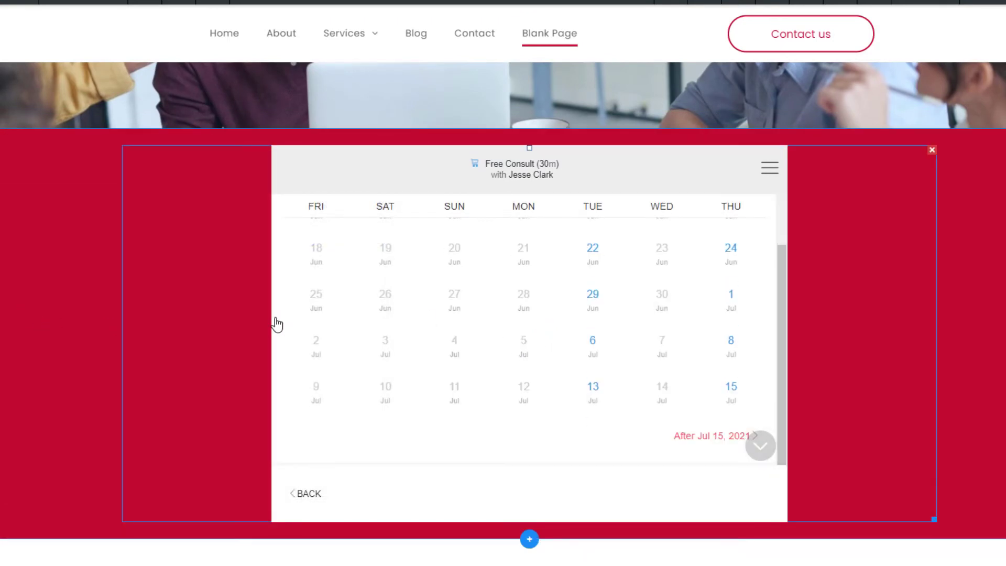
# - Open the HTML widget's content for editing, and in Appointy display the Overlay Widget code and copy the whole script
pyautogui.click(240, 307)
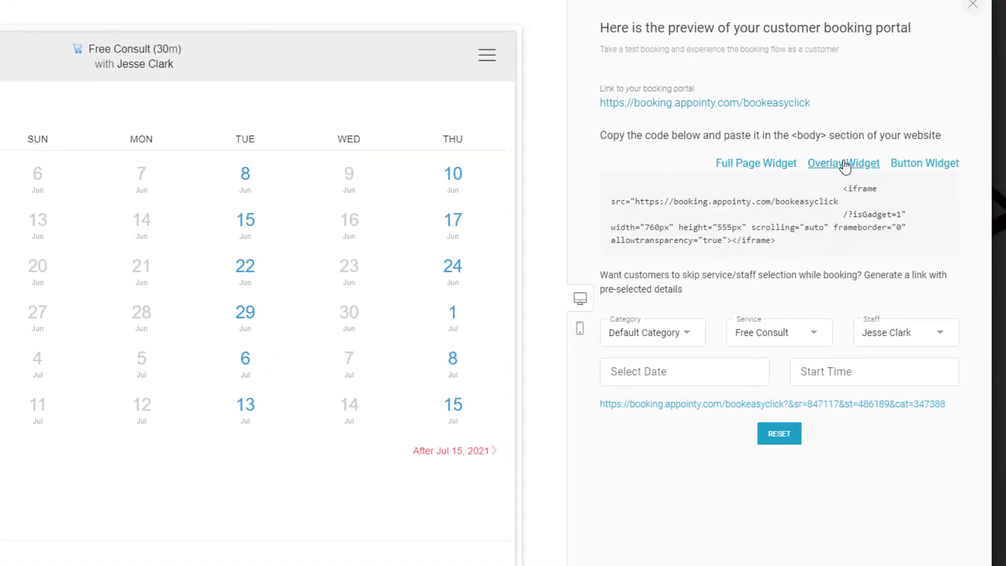
pyautogui.click(843, 164)
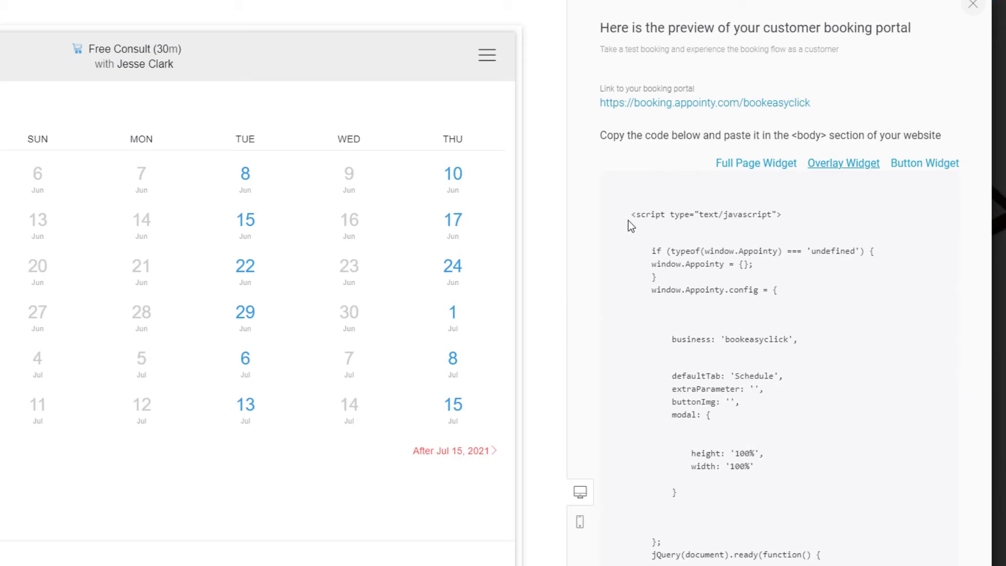
pyautogui.moveTo(631, 214); pyautogui.dragTo(753, 495)
pyautogui.scroll(-5, 770, 508)
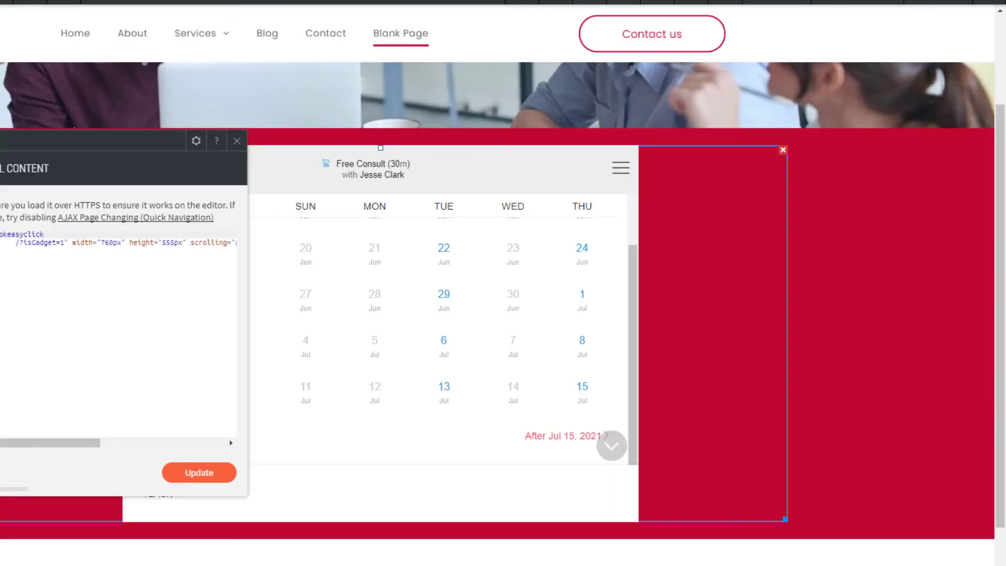
# - In Duda, replace all the HTML widget's content with the copied Overlay Widget script, update the widget and close its editor
pyautogui.click(110, 244)
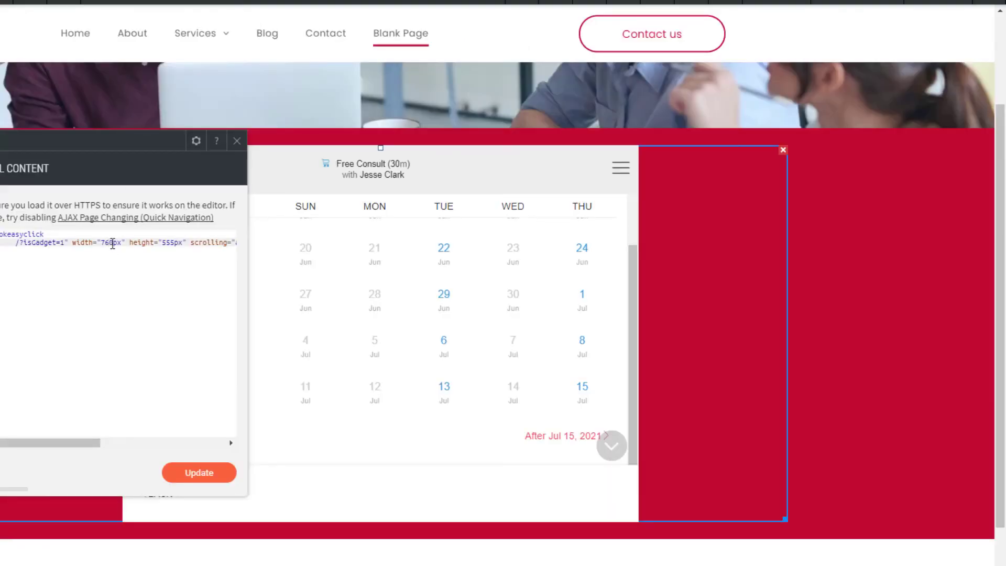
pyautogui.hotkey('ctrl', 'a')
pyautogui.hotkey('ctrl', 'v')
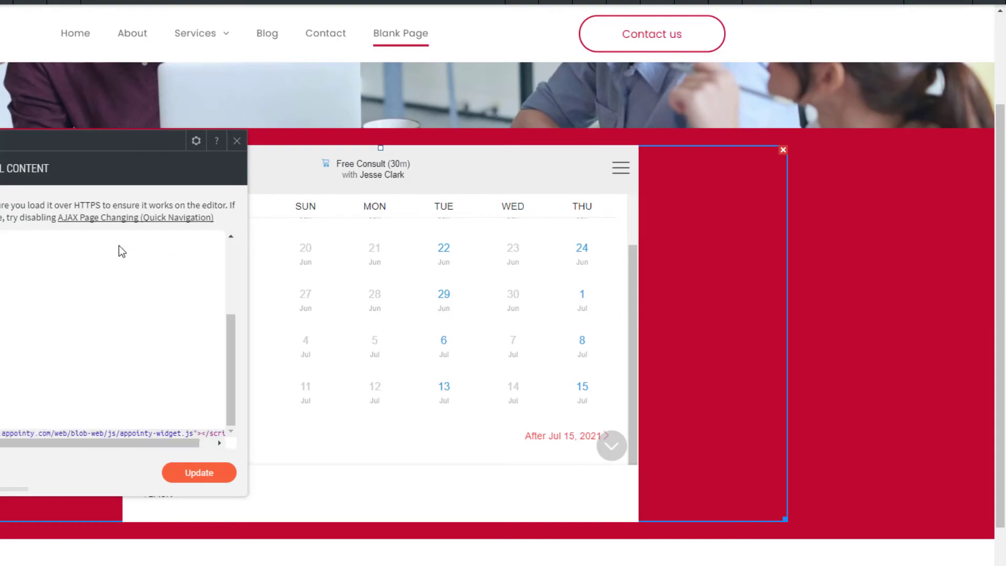
pyautogui.click(194, 473)
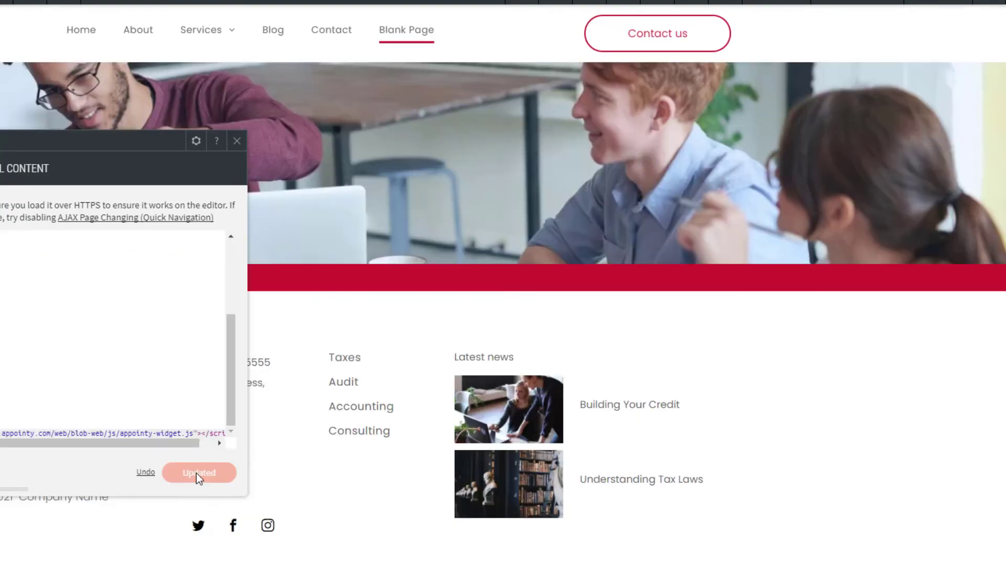
pyautogui.click(237, 141)
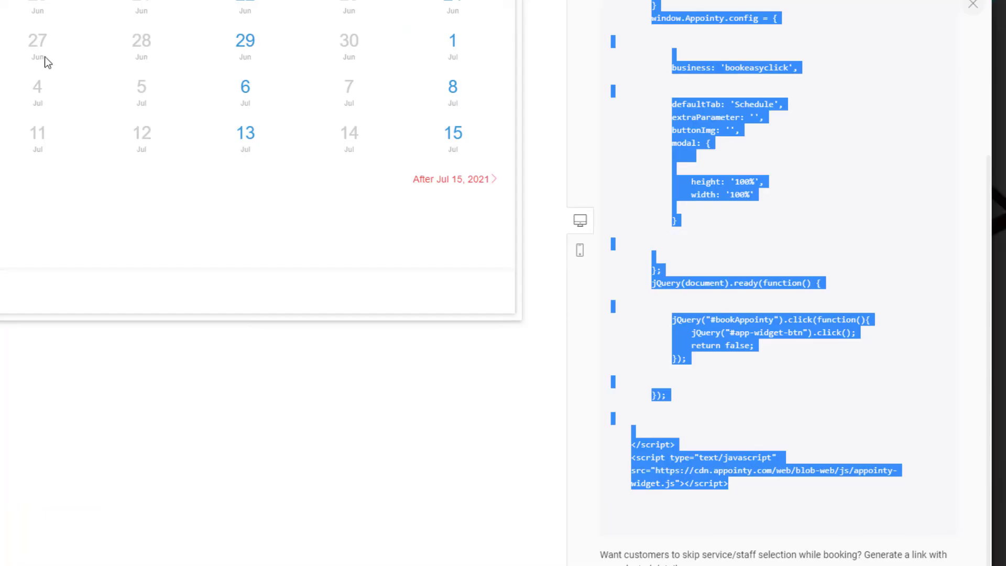
# - Switch to Appointy, display the Button Widget code and copy all of it
pyautogui.scroll(5, 763, 197)
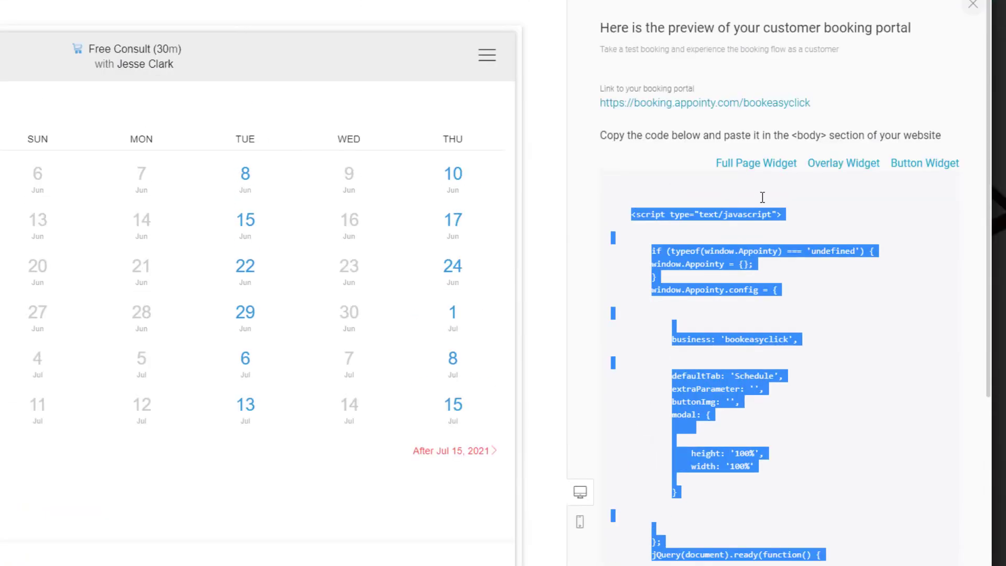
pyautogui.click(905, 168)
pyautogui.moveTo(747, 239); pyautogui.dragTo(606, 193)
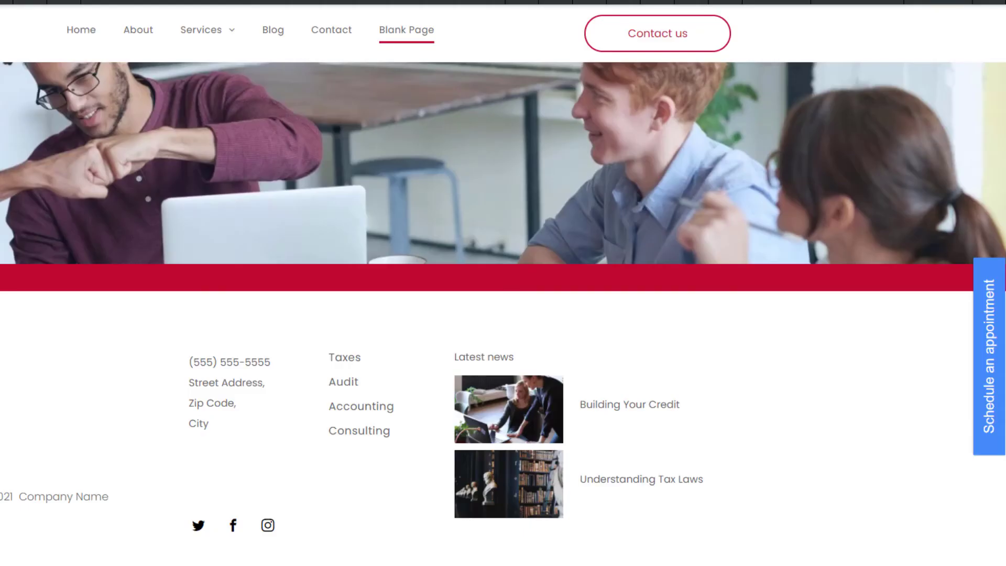
# - In Duda, add an HTML widget to the page footer, replace its placeholder with the Button Widget code and apply the update
pyautogui.click(86, 278)
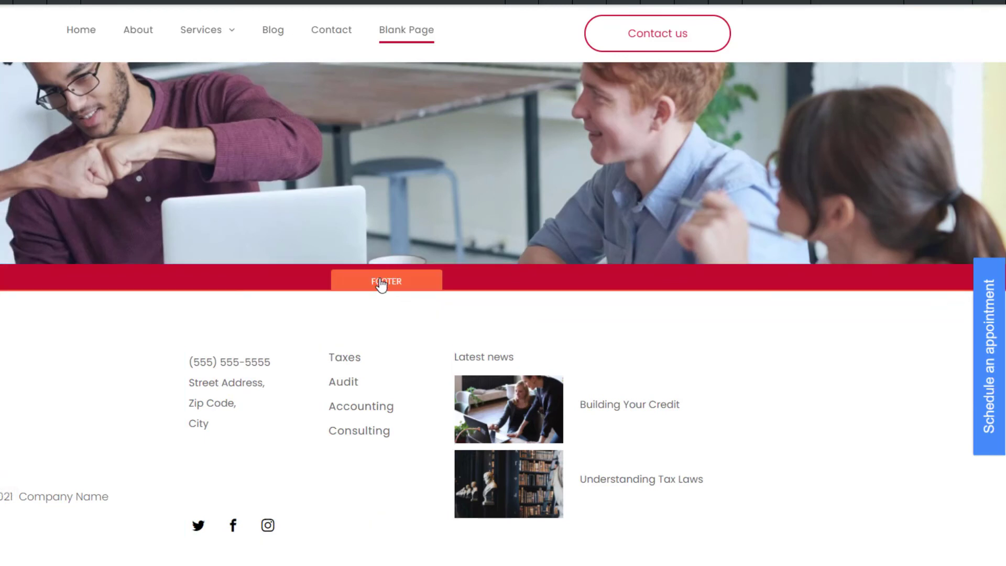
pyautogui.click(381, 284)
pyautogui.tripleClick(75, 210)
pyautogui.click(74, 210)
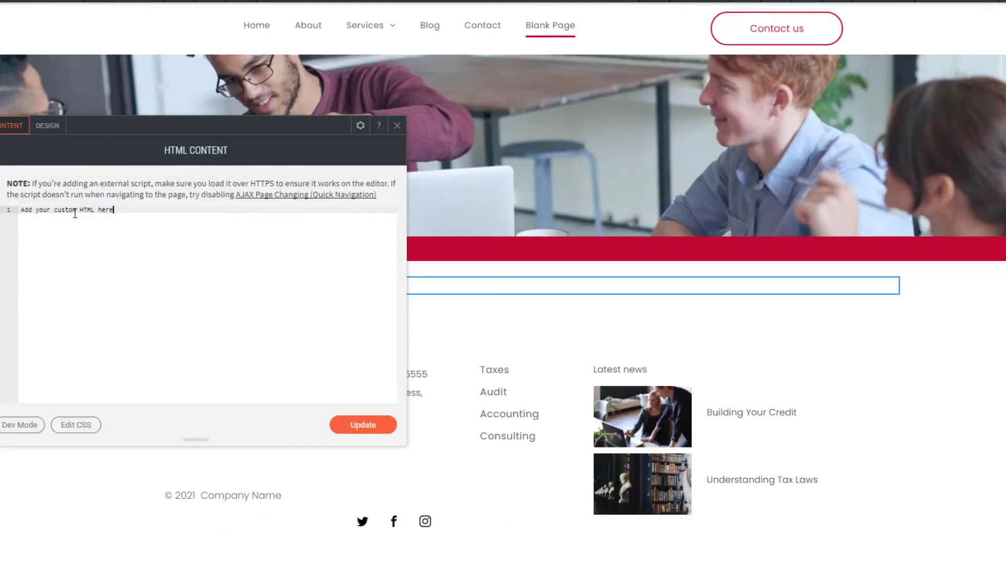
pyautogui.tripleClick(73, 210)
pyautogui.hotkey('ctrl', 'v')
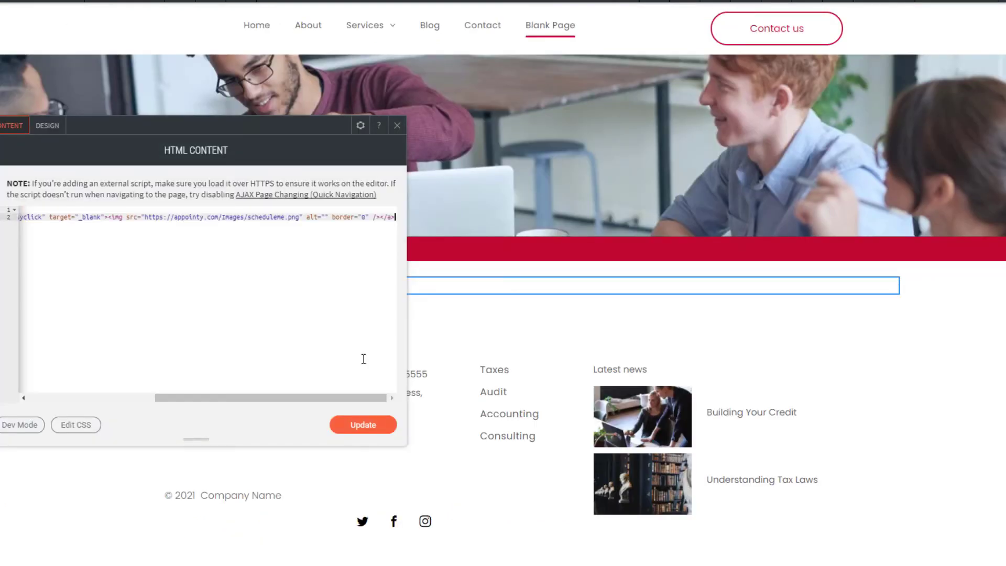
pyautogui.click(372, 425)
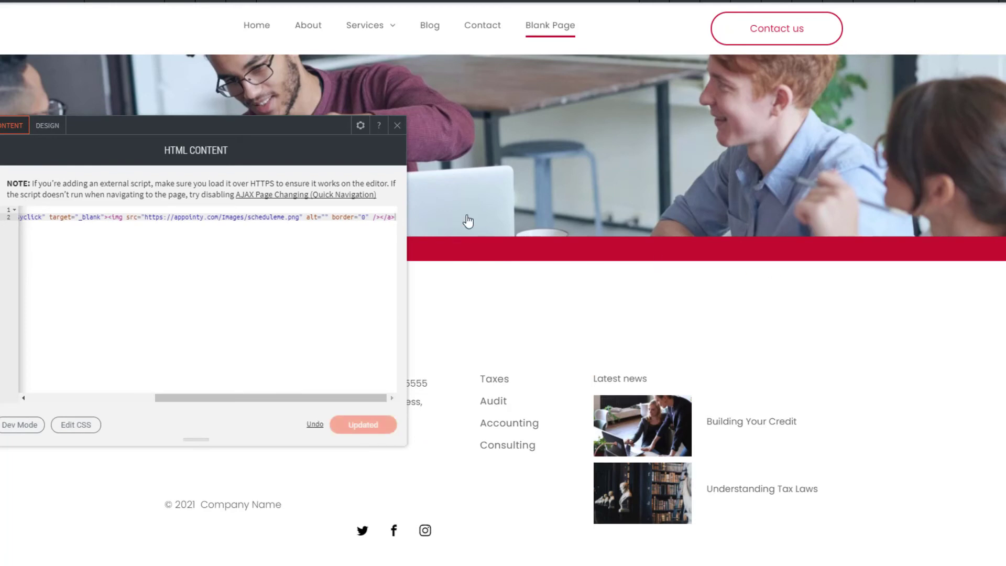
pyautogui.click(397, 127)
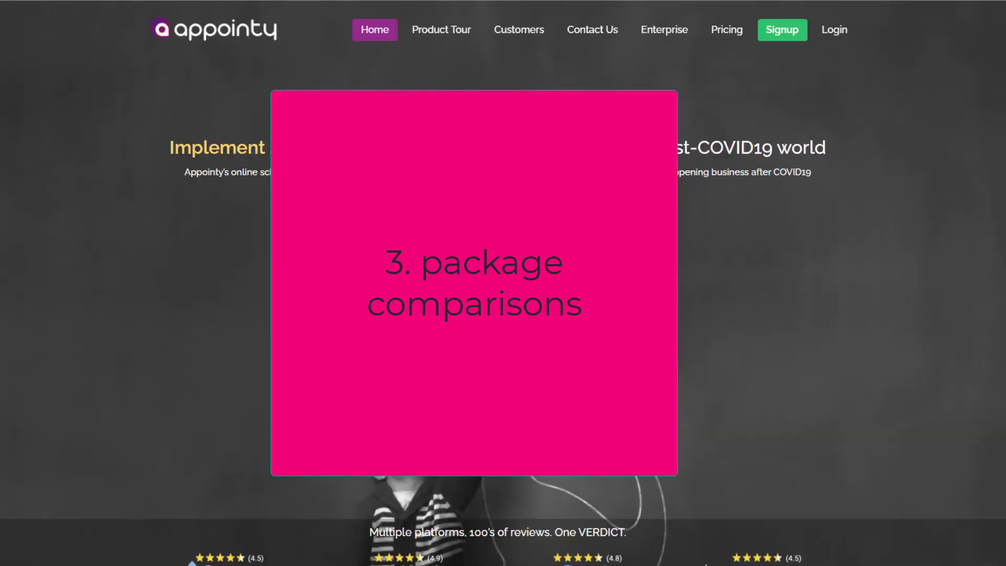
# - Find the pricing plans on Appointy's website and compare their monthly and yearly billing prices
pyautogui.scroll(-20, 203, 148)
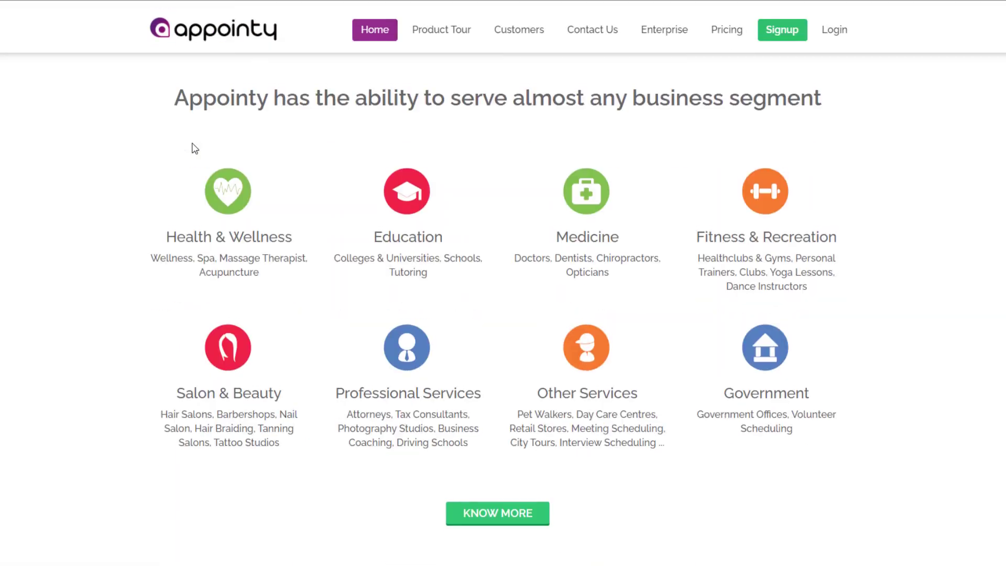
pyautogui.scroll(-20, 194, 147)
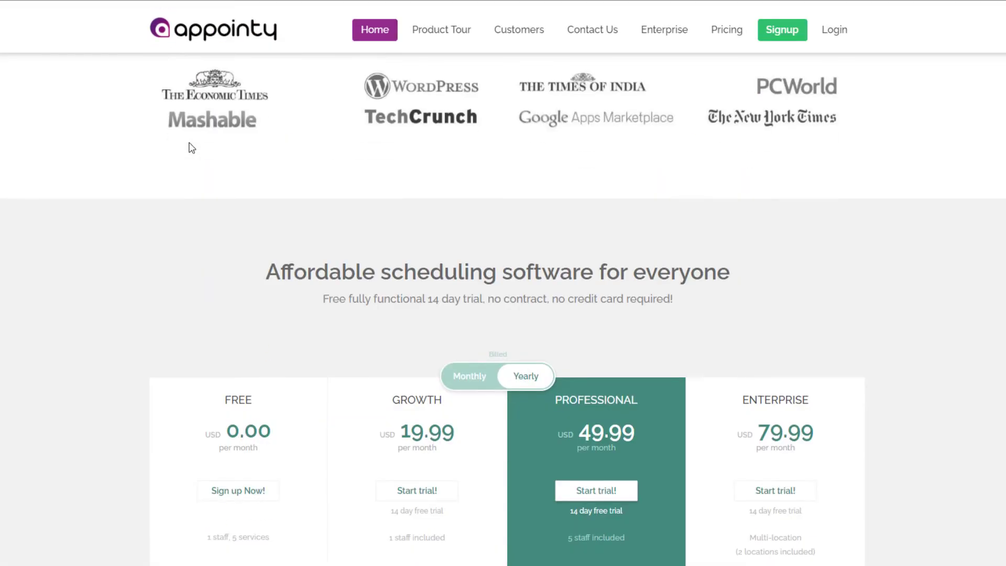
pyautogui.scroll(-5, 192, 148)
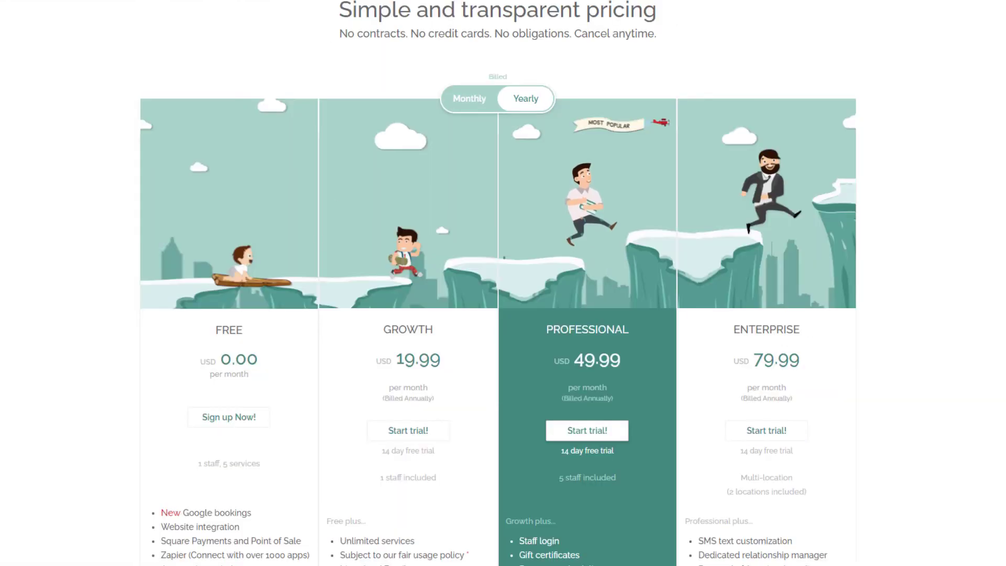
pyautogui.click(472, 99)
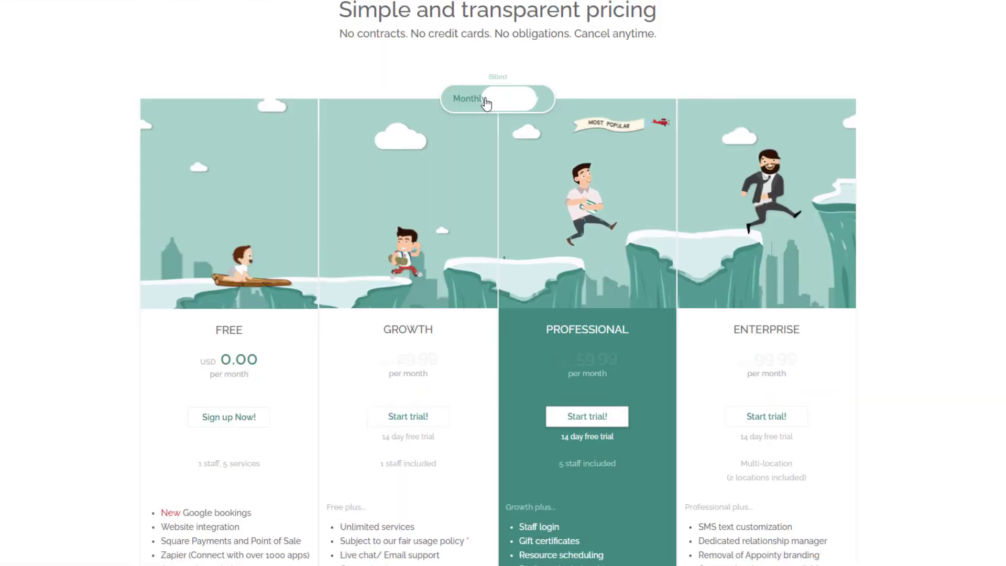
pyautogui.click(529, 101)
pyautogui.click(478, 100)
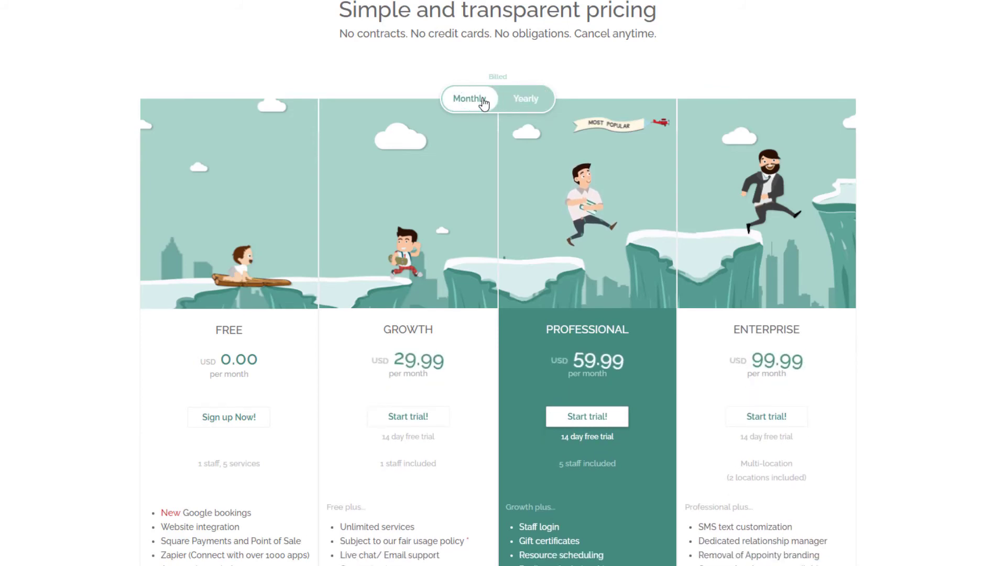
pyautogui.click(526, 105)
# - Review the features of the Free, Growth, Professional and Enterprise plans, and expand the Schedule feature comparison
pyautogui.scroll(-2, 448, 121)
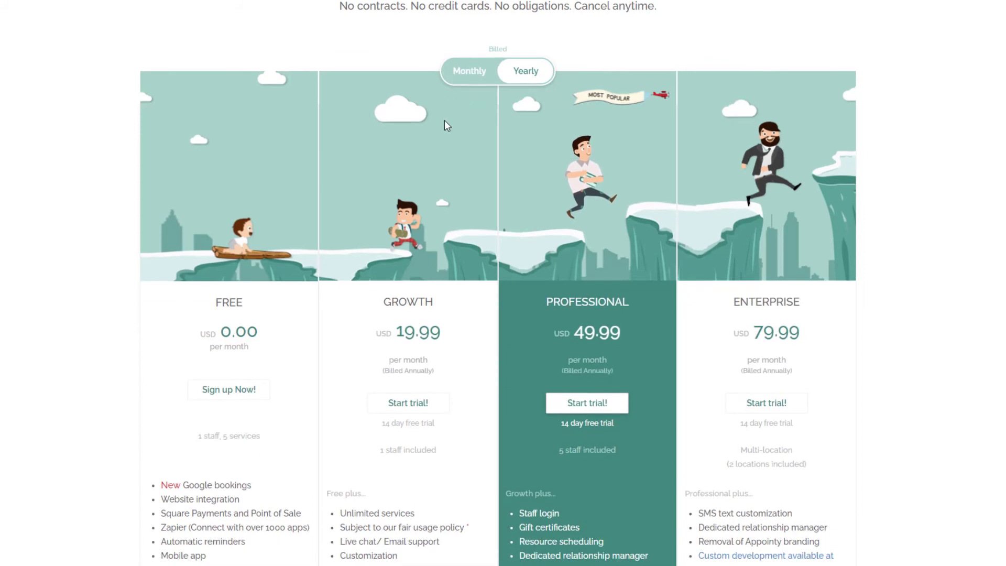
pyautogui.scroll(-3, 447, 125)
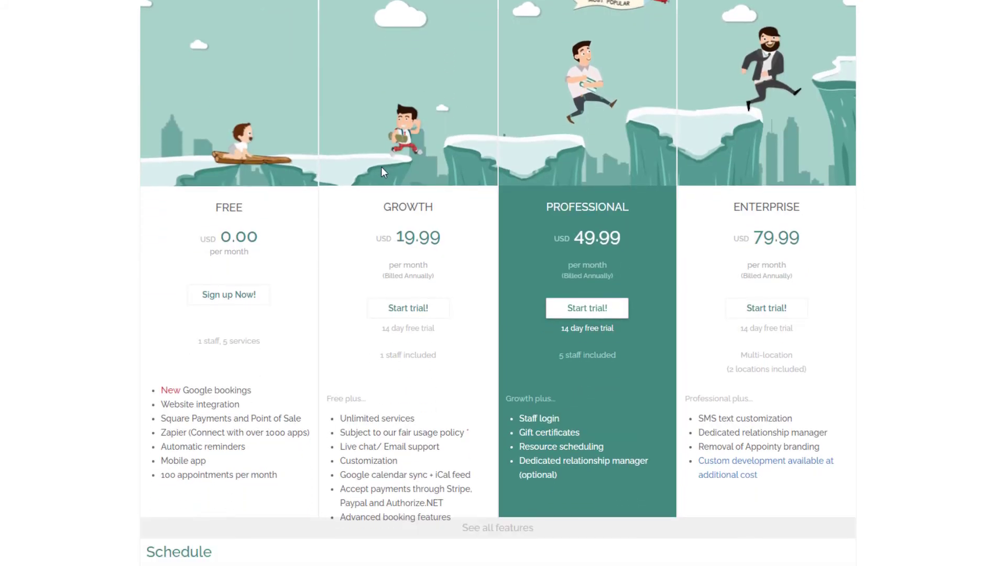
pyautogui.scroll(-2, 382, 167)
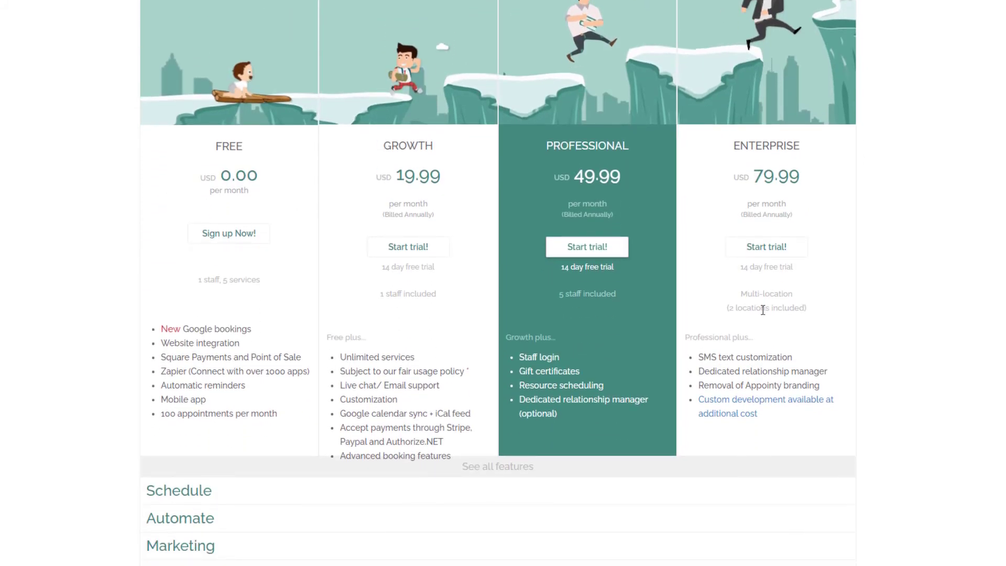
pyautogui.scroll(-6, 782, 332)
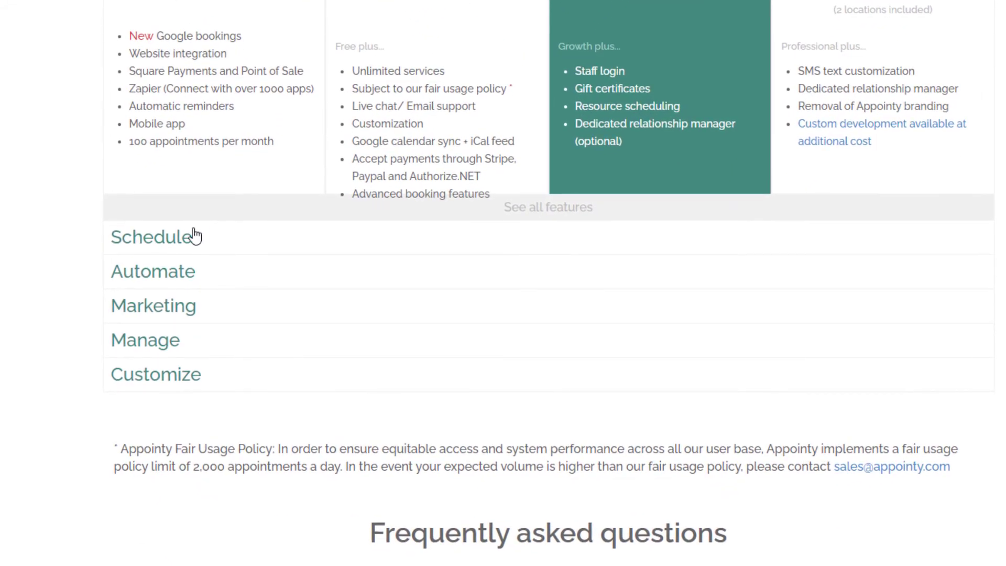
pyautogui.click(181, 237)
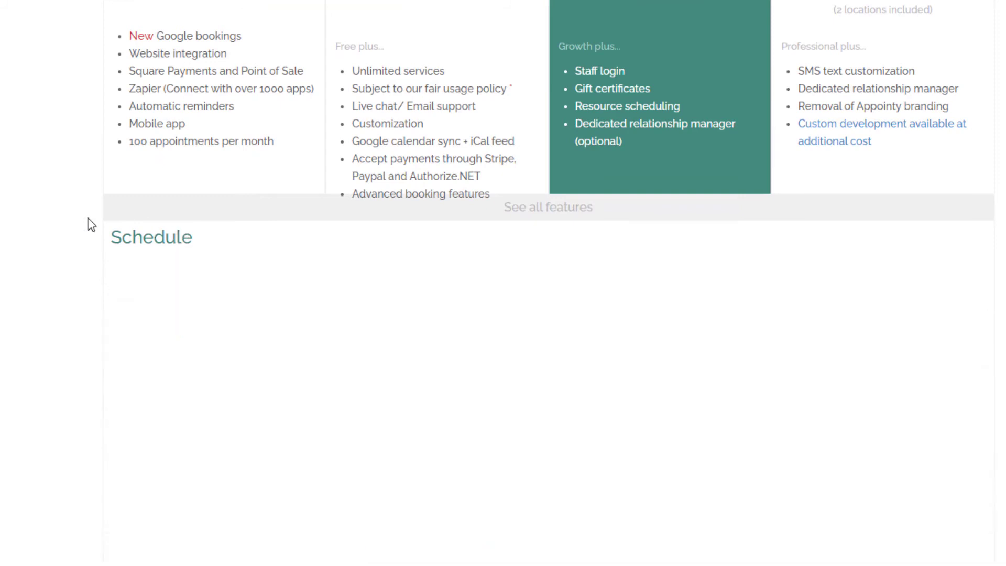
pyautogui.scroll(-7, 37, 198)
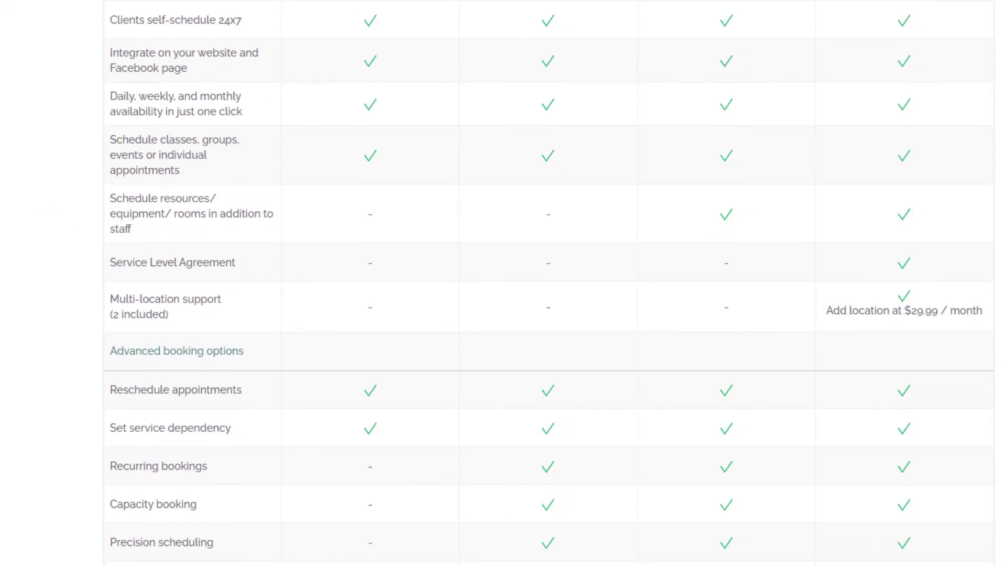
# - Compare the Schedule features, including the advanced booking options, and the Automate features across the four plans
pyautogui.scroll(2, 335, 194)
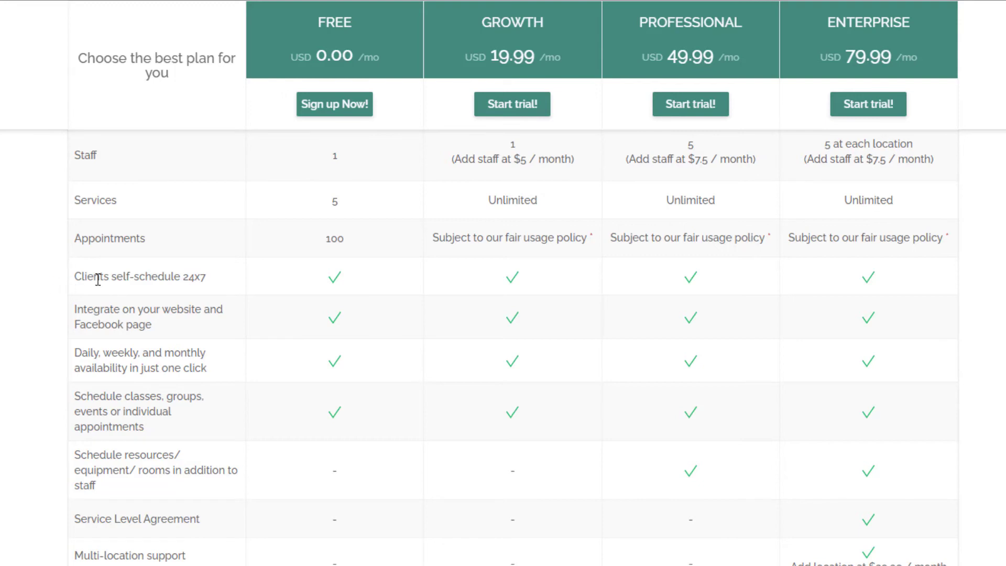
pyautogui.scroll(-2, 102, 278)
pyautogui.scroll(-2, 85, 359)
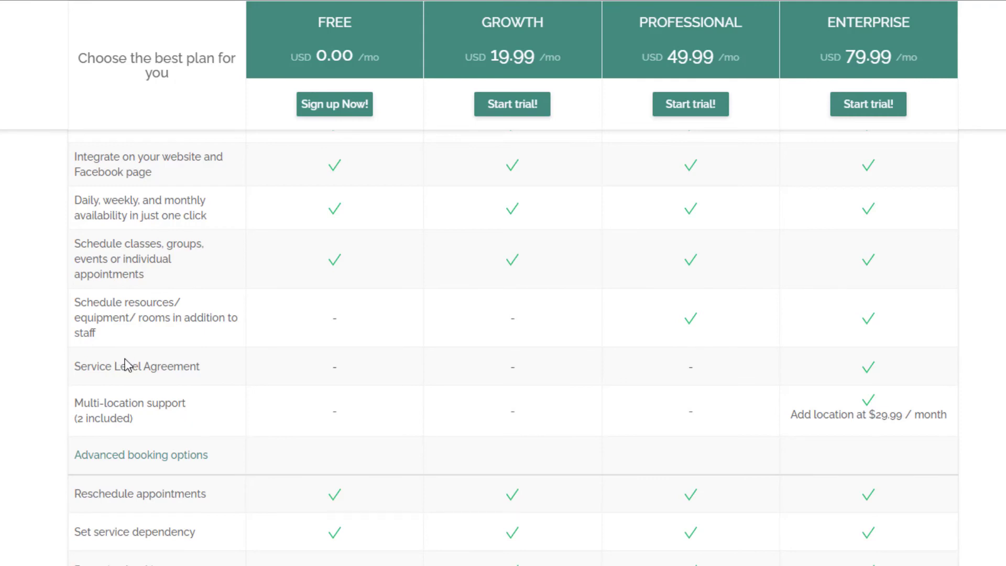
pyautogui.scroll(-3, 127, 359)
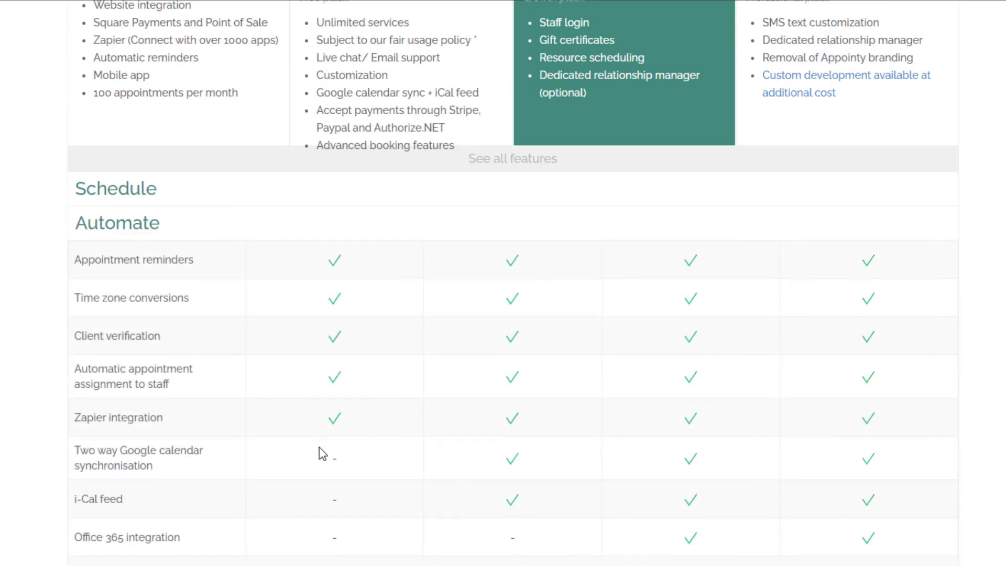
pyautogui.scroll(-2, 298, 442)
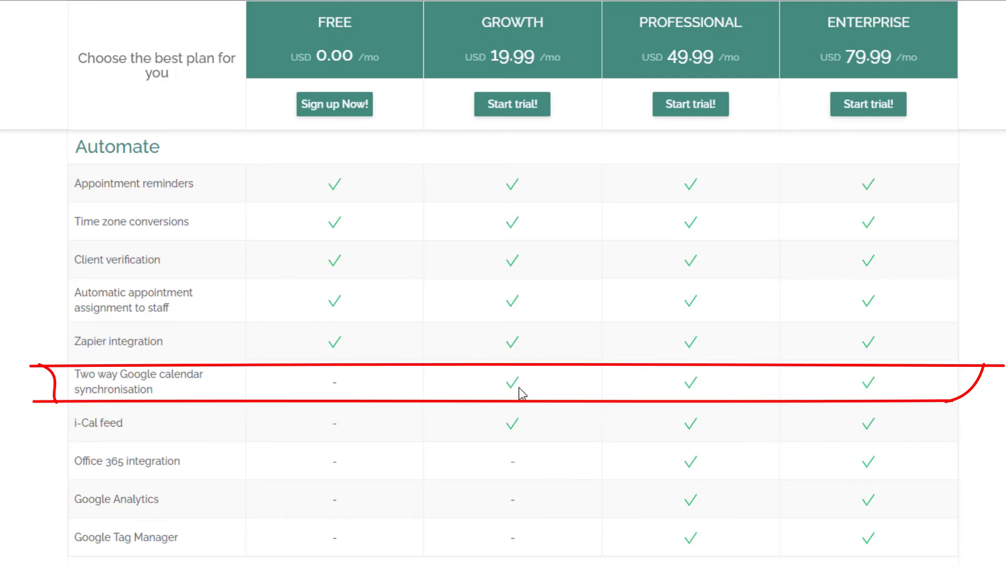
# - Collapse the Automate section, compare the Marketing features across the plans, and collapse that section too
pyautogui.click(147, 153)
pyautogui.click(141, 180)
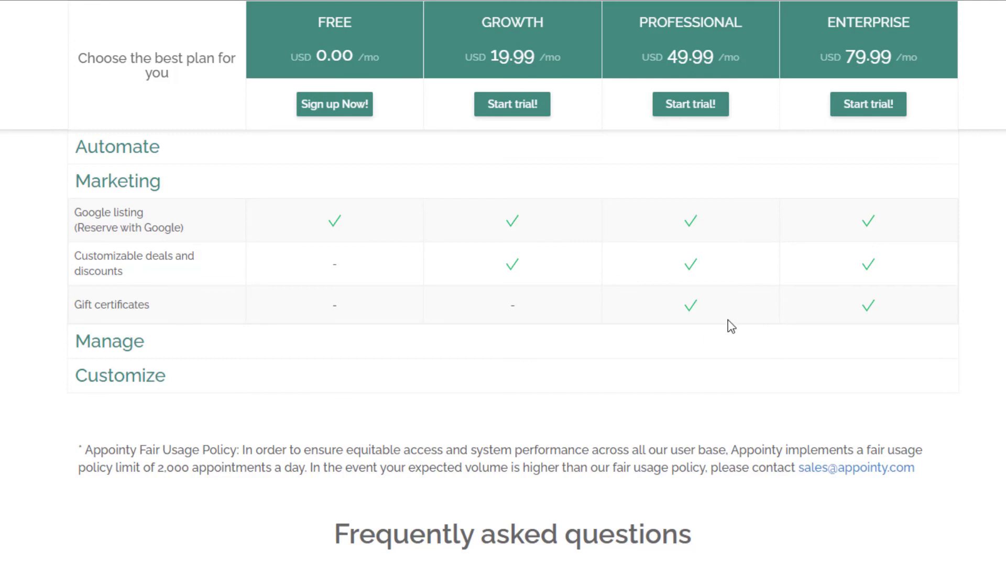
pyautogui.click(104, 188)
# - Expand the Manage and Customize sections in turn and compare their features across the four plans
pyautogui.click(108, 218)
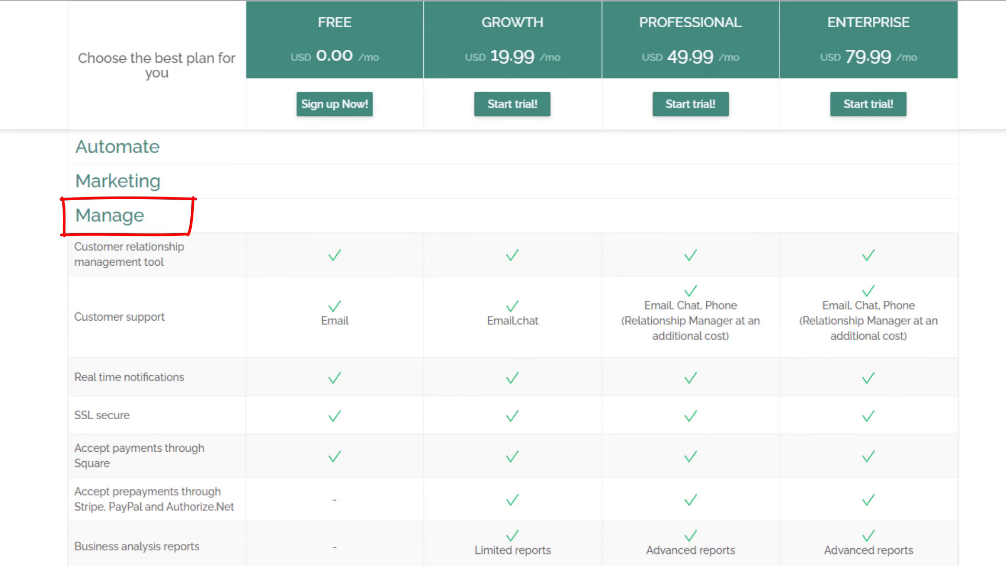
pyautogui.scroll(-2, 994, 433)
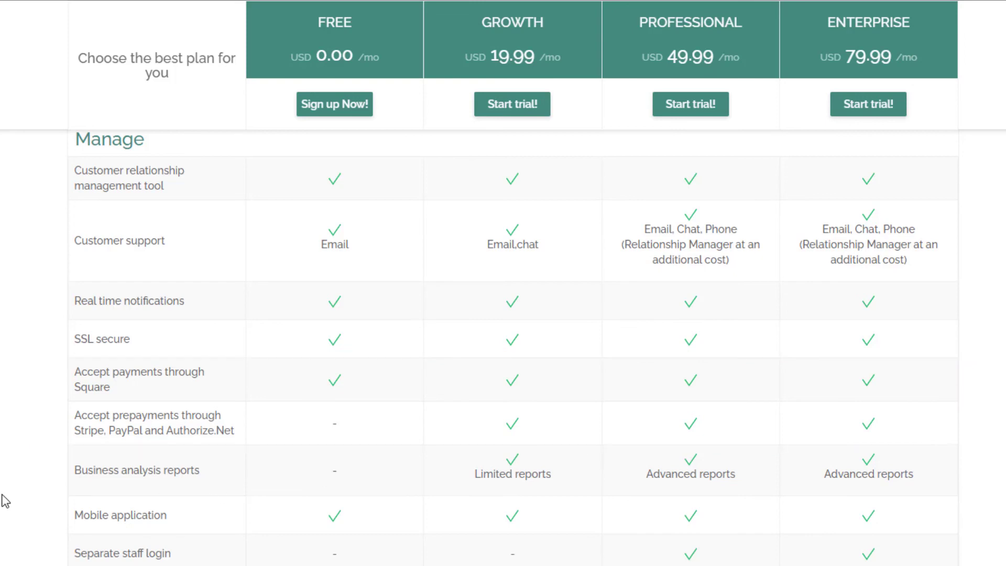
pyautogui.scroll(-2, 5, 502)
pyautogui.click(104, 253)
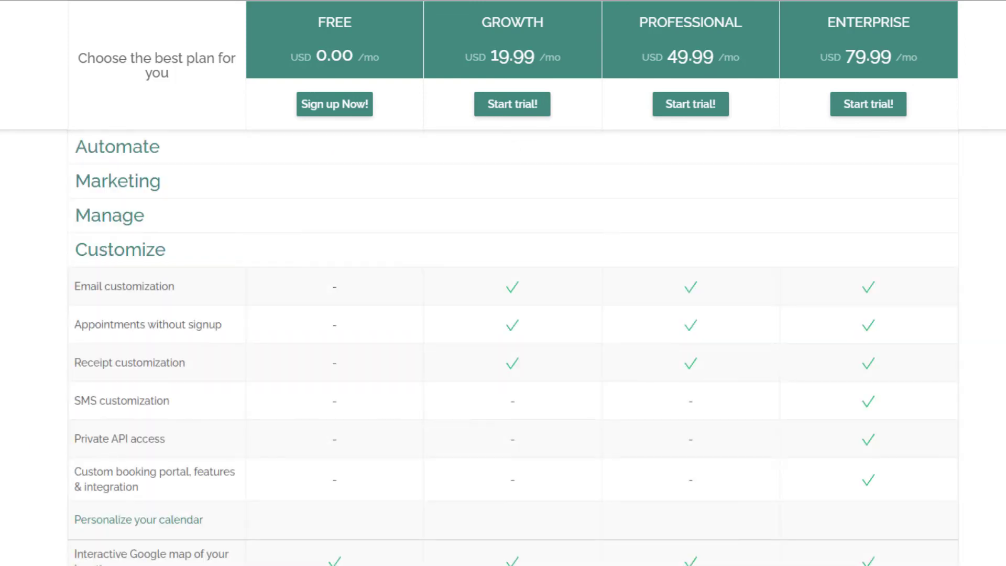
pyautogui.scroll(-2, 514, 349)
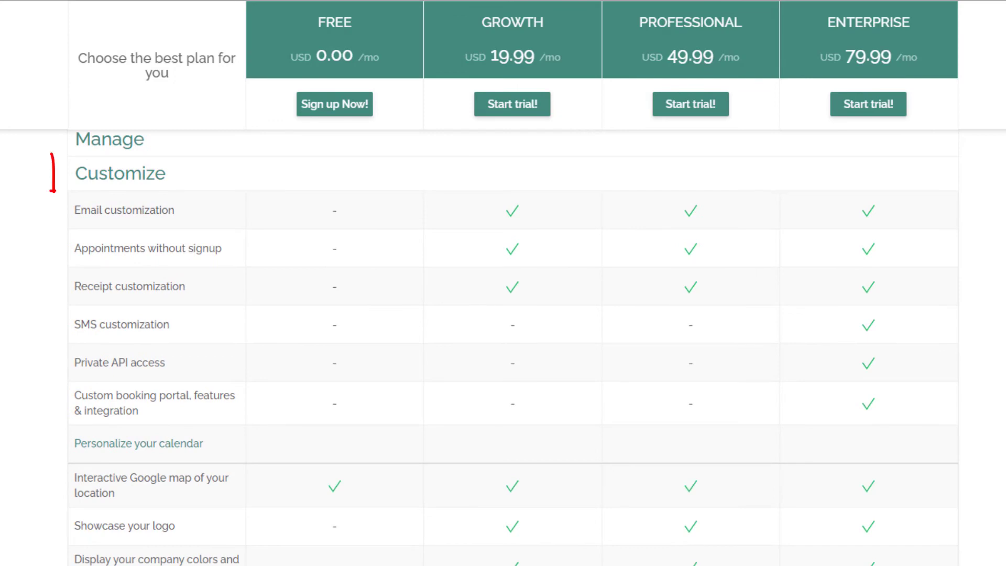